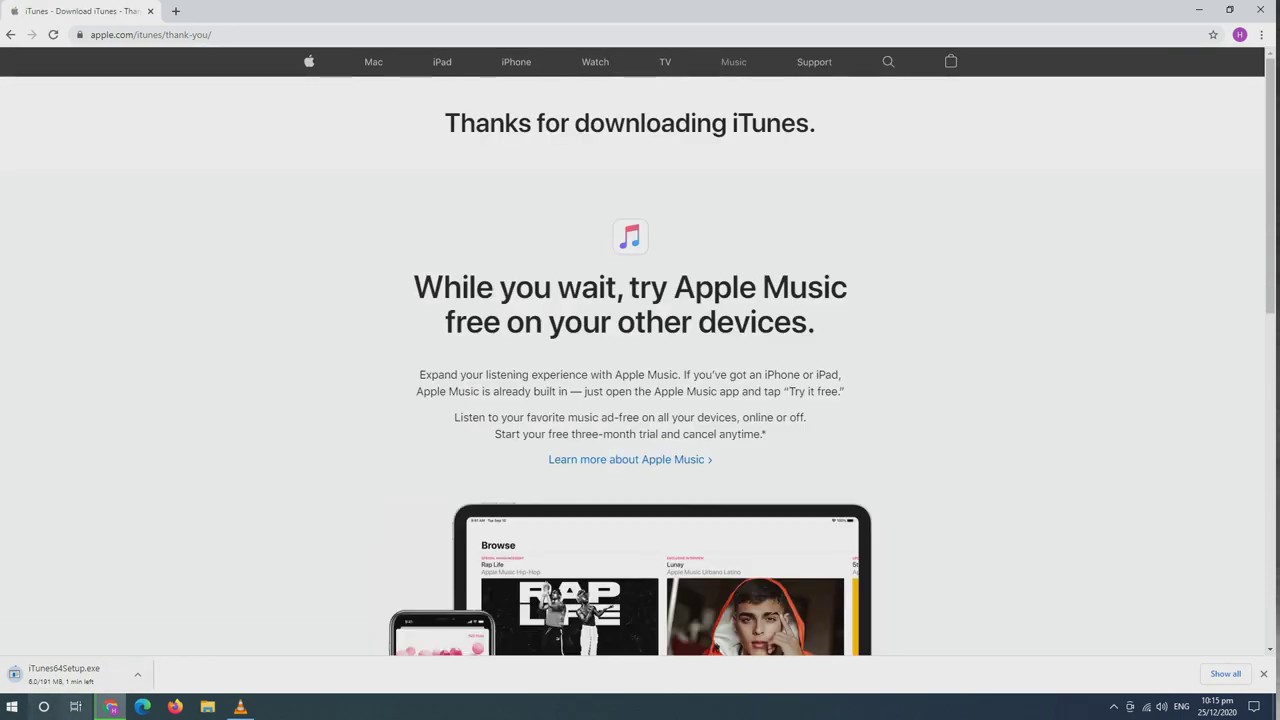
Focus Chrome's address bar while iTunes64Setup.exe downloads from Apple's iTunes page
key("ctrl+l")
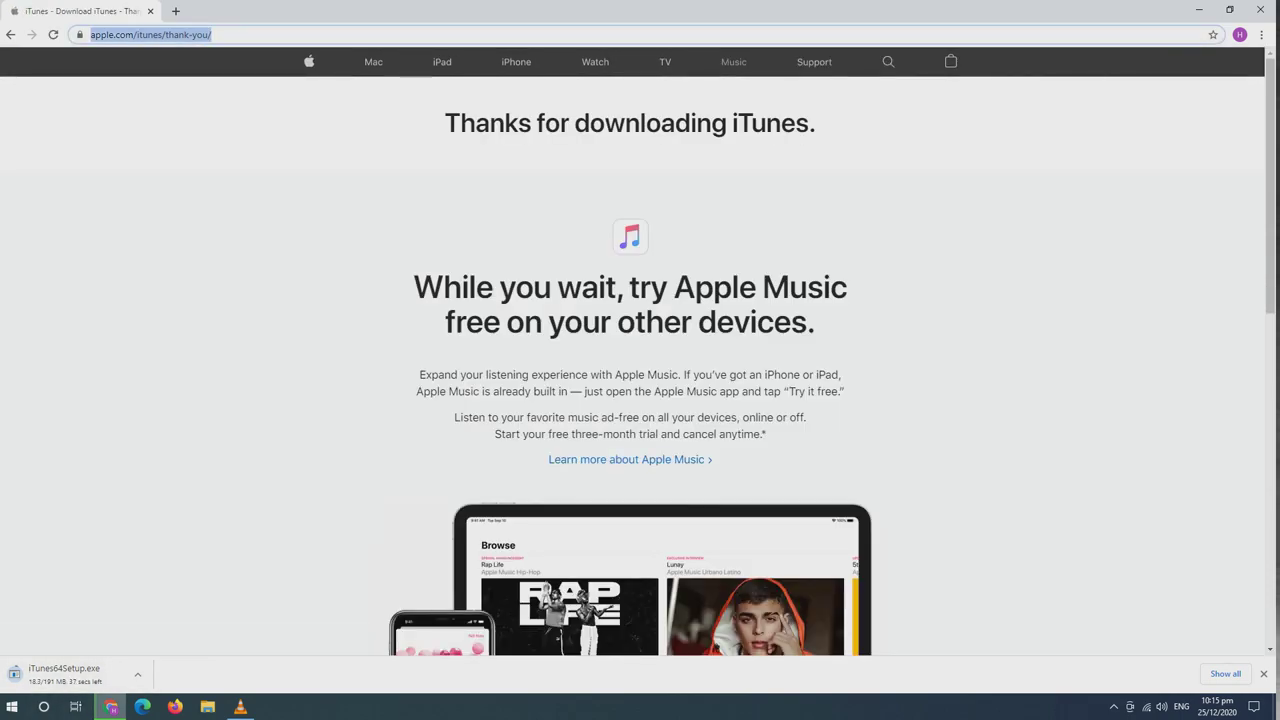
Go to imazing.com and download the free iMazing installer for Windows
type("imazing.")
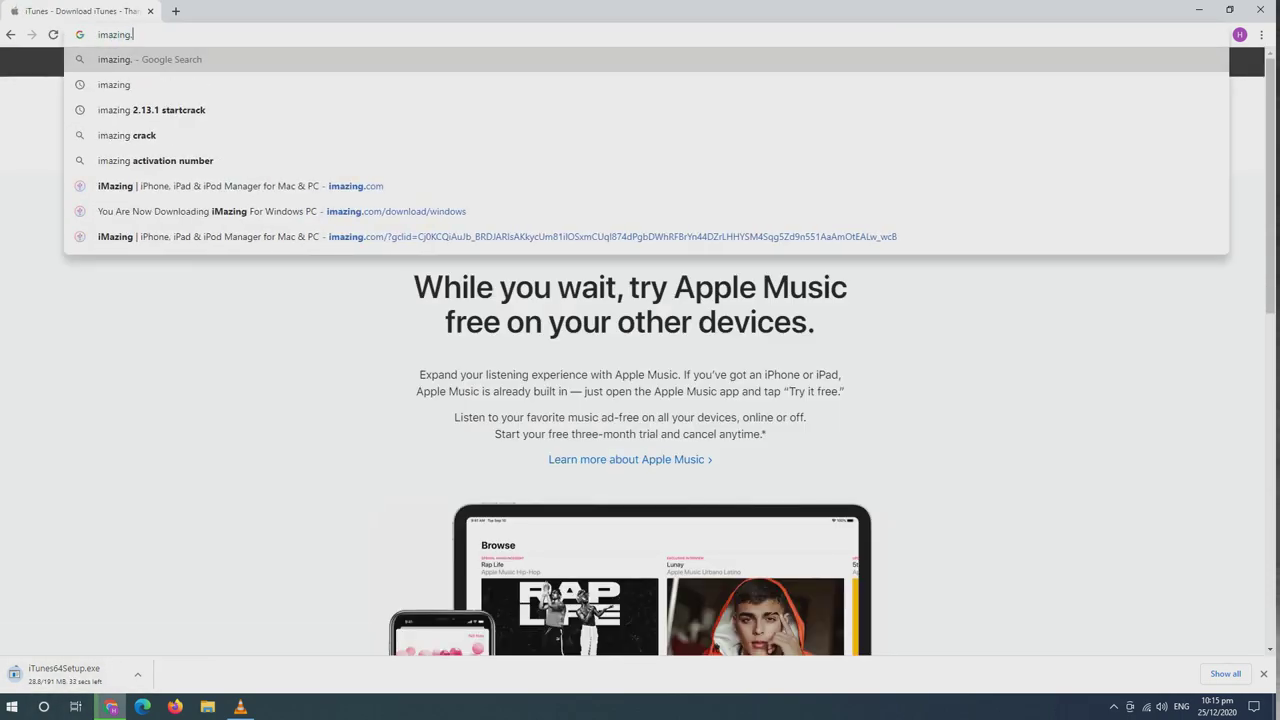
type("com")
key("Return")
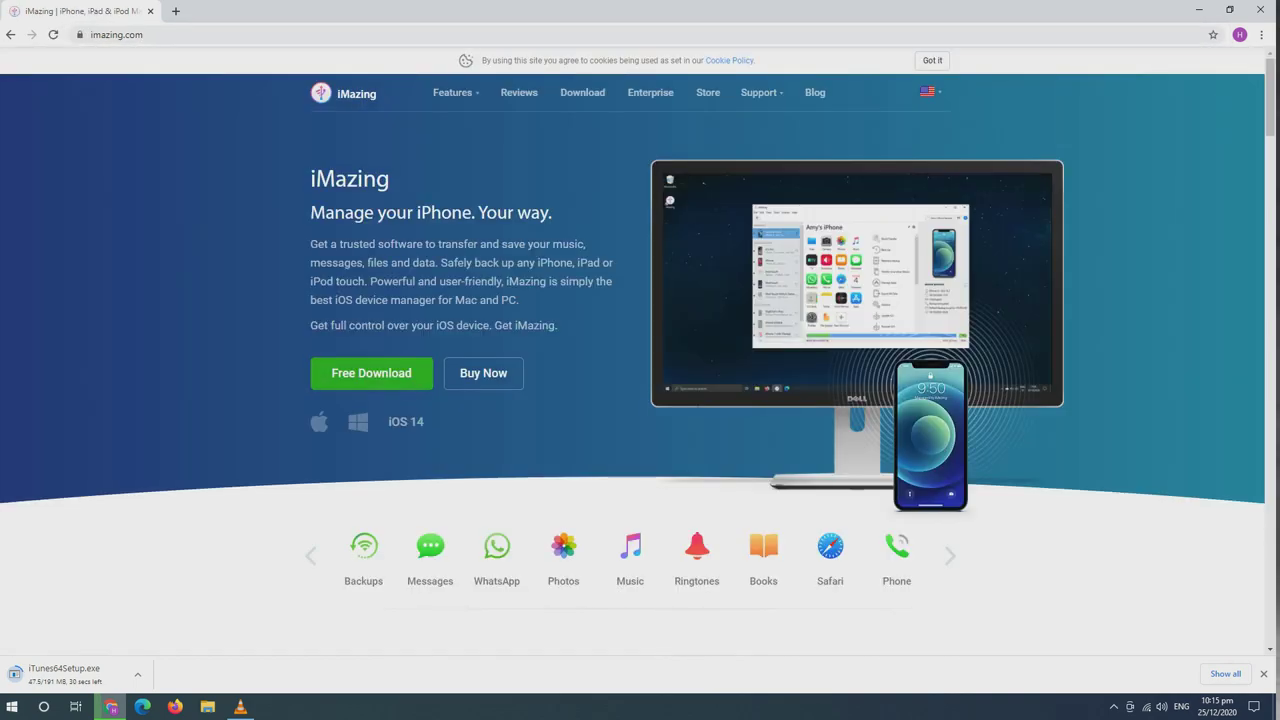
left_click(380, 375)
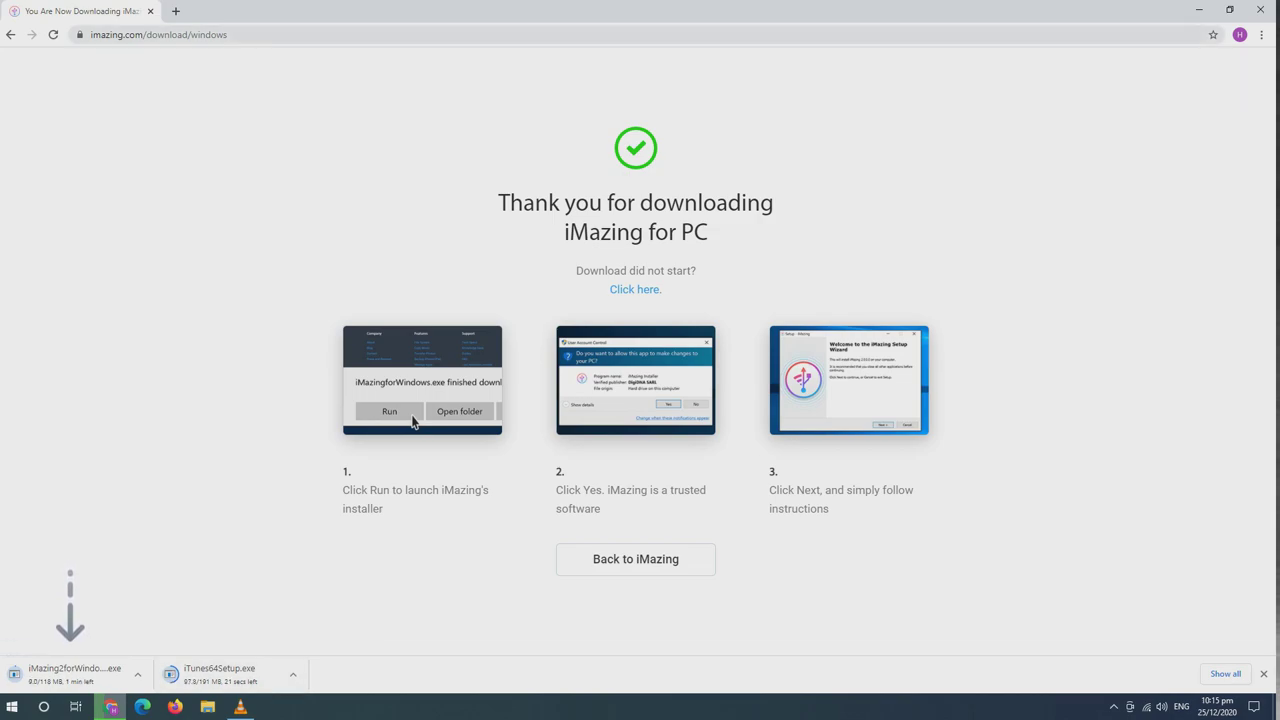
key("ctrl+l")
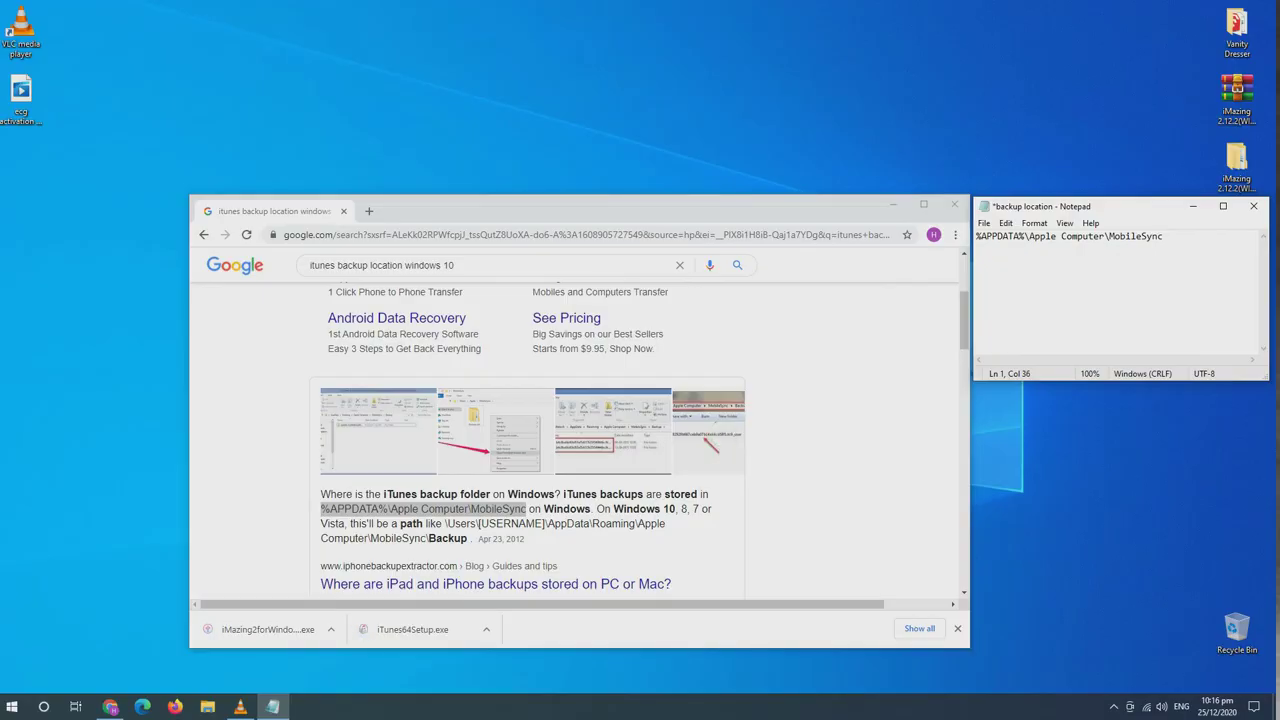
Run the downloaded iTunes64Setup.exe and install iTunes
left_click(412, 629)
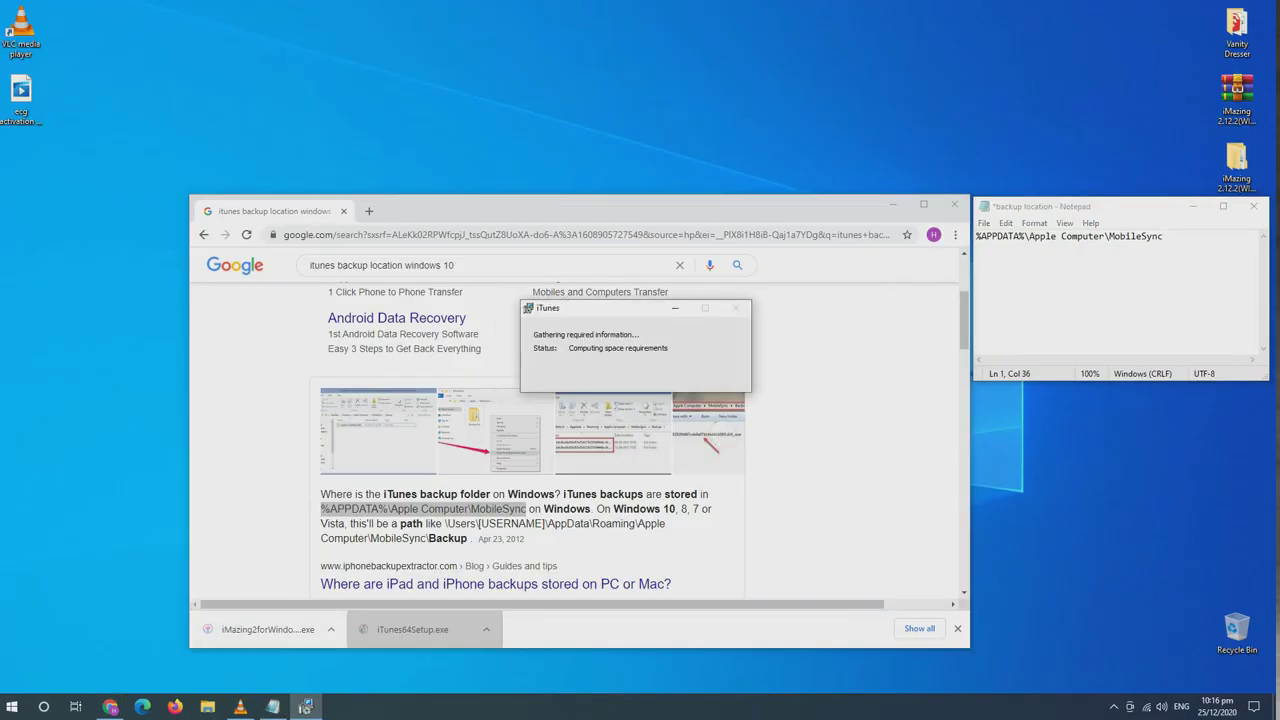
left_click(702, 456)
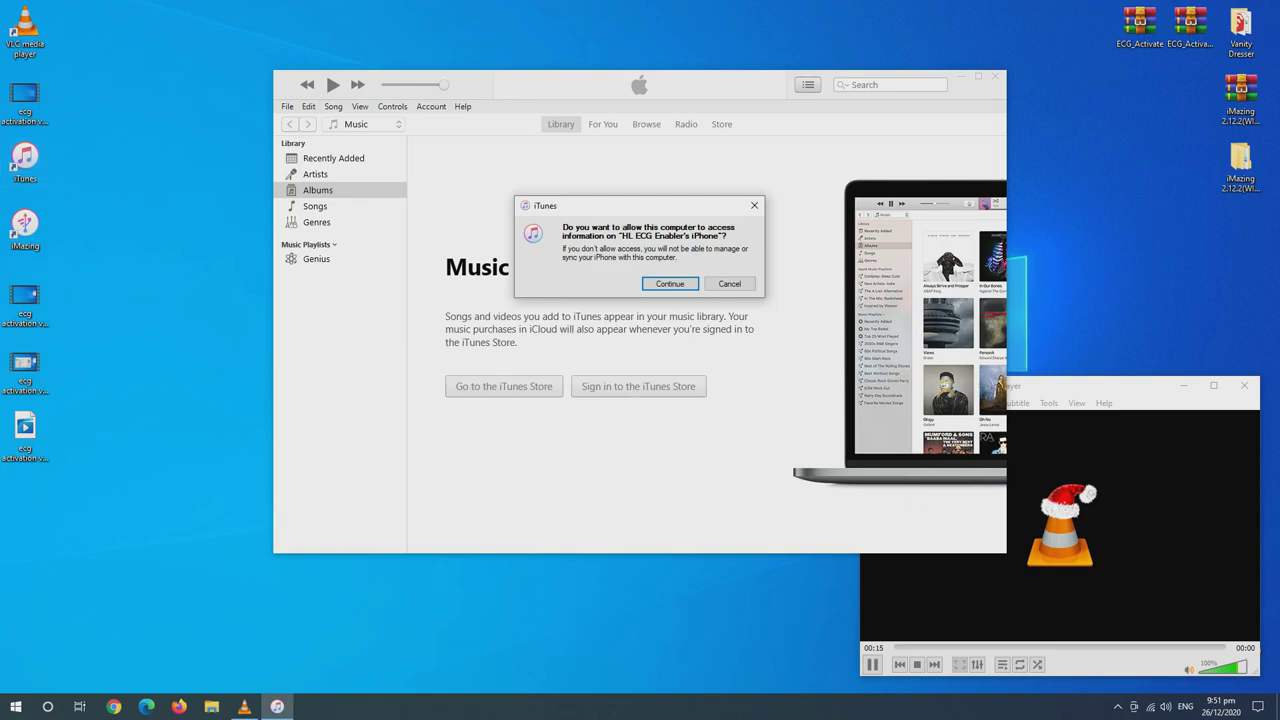
Allow access to the iPhone, make a password-encrypted local backup, and launch iMazing
key("Return")
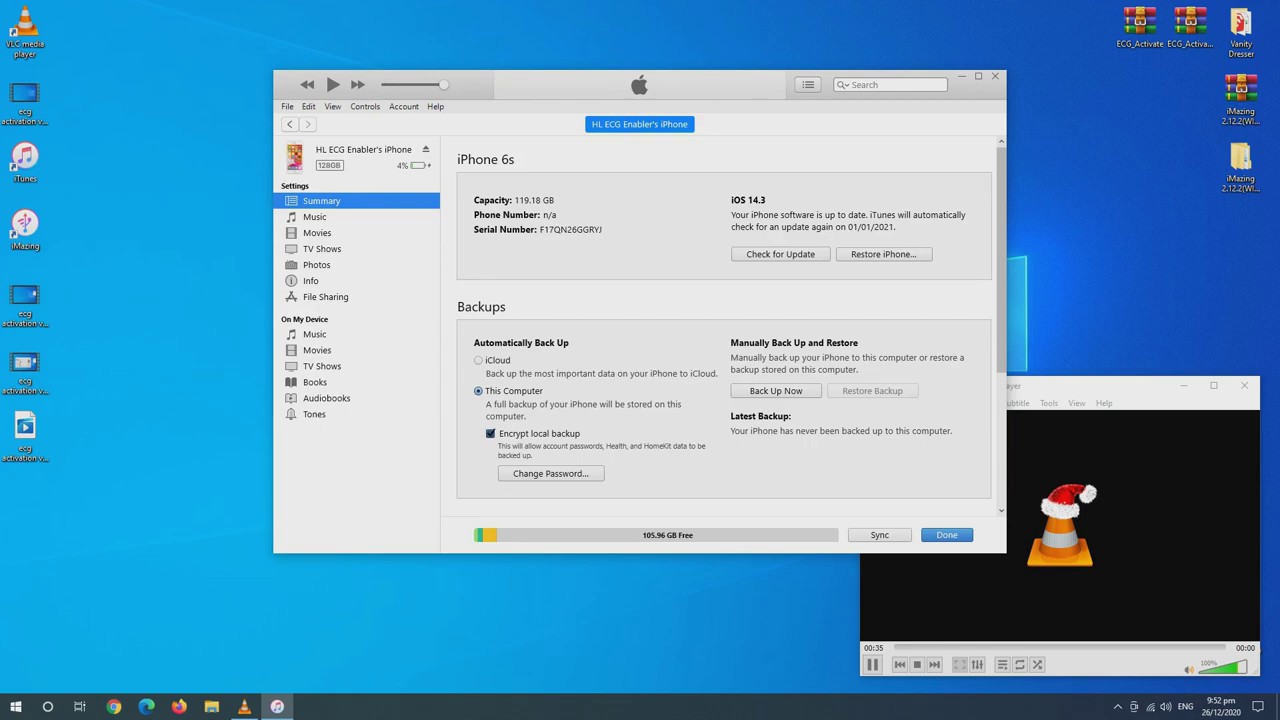
type("12345")
key("BackSpace")
key("BackSpace")
key("BackSpace")
key("BackSpace")
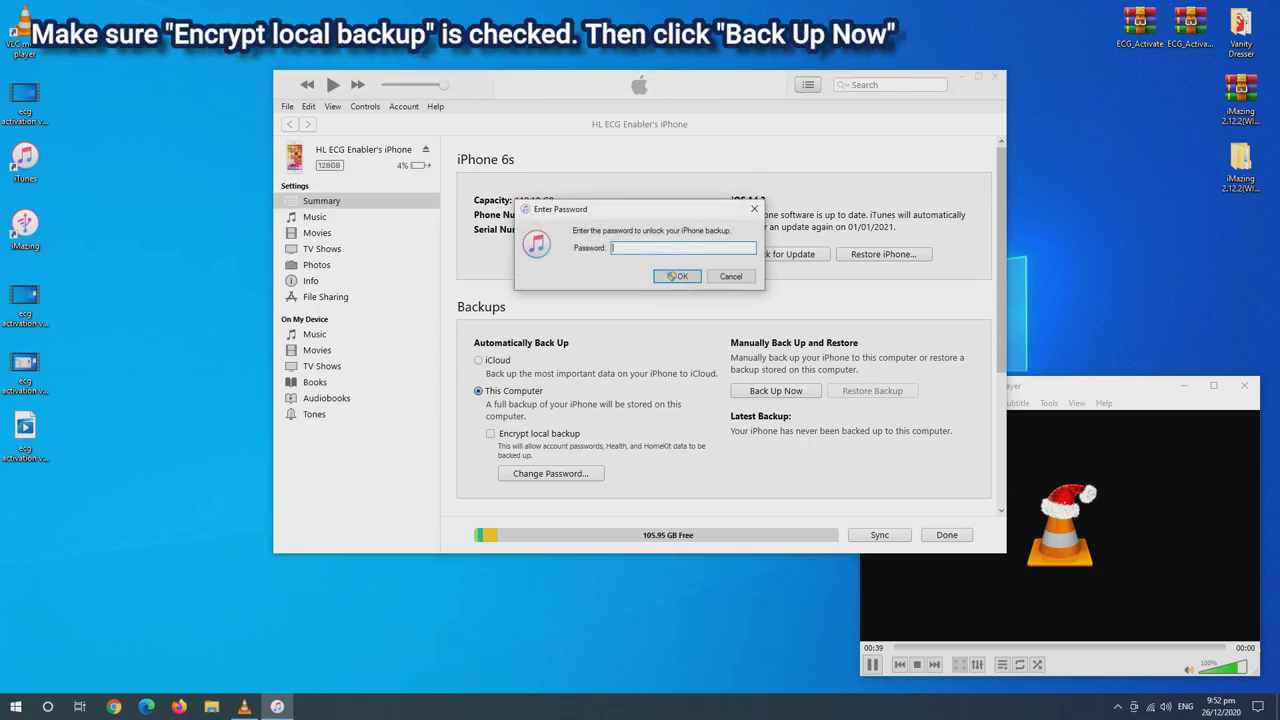
type("12")
left_click(677, 276)
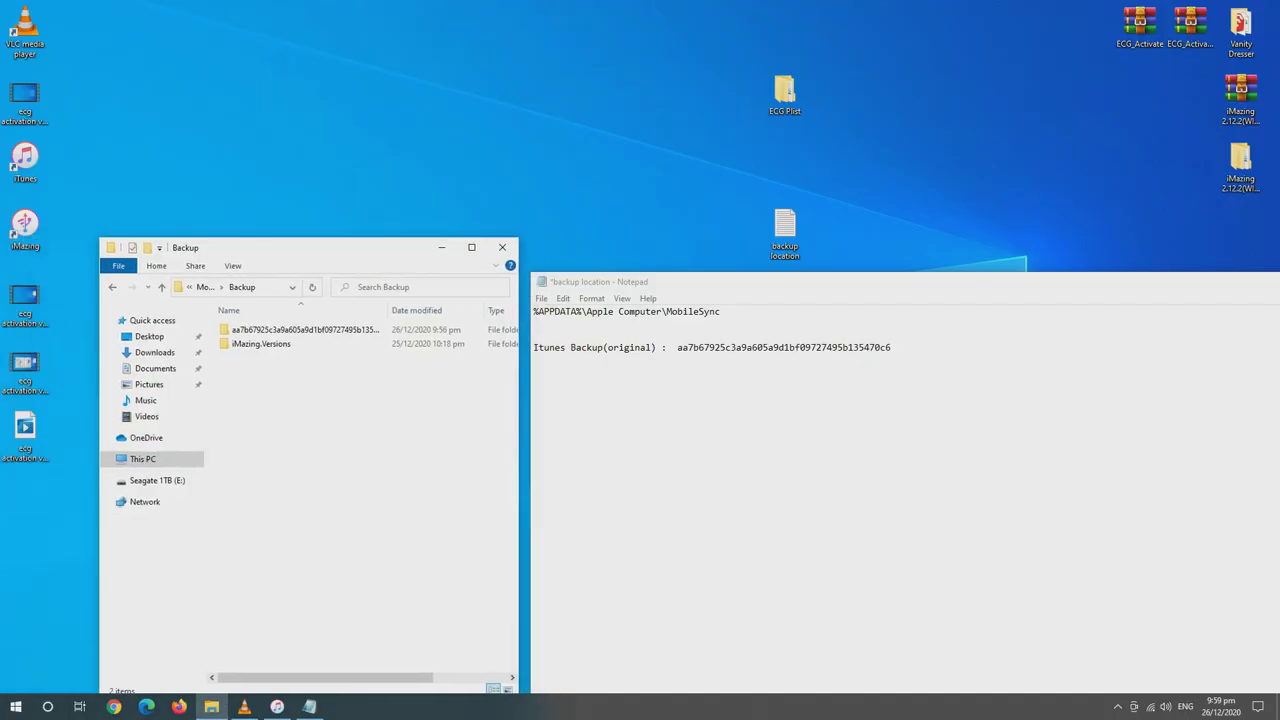
key("Return")
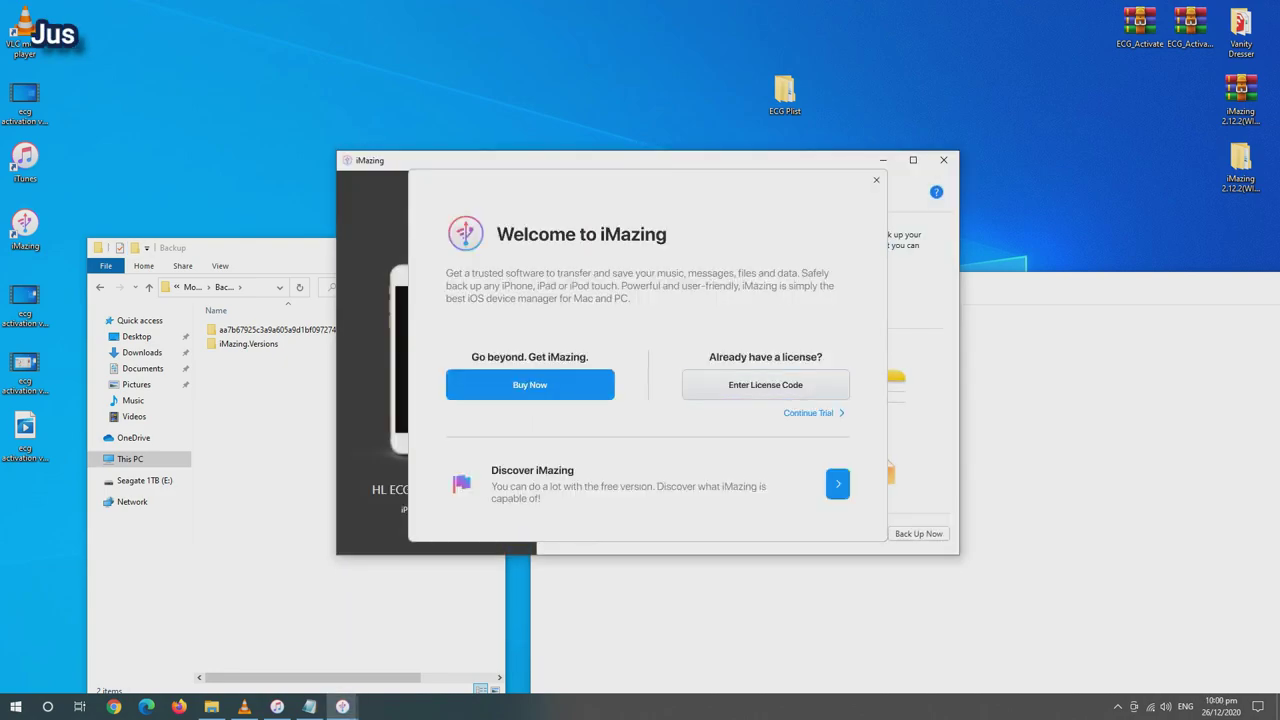
Continue the iMazing trial, postpone the backup prompt, and select the old iTunes backup
left_click(812, 413)
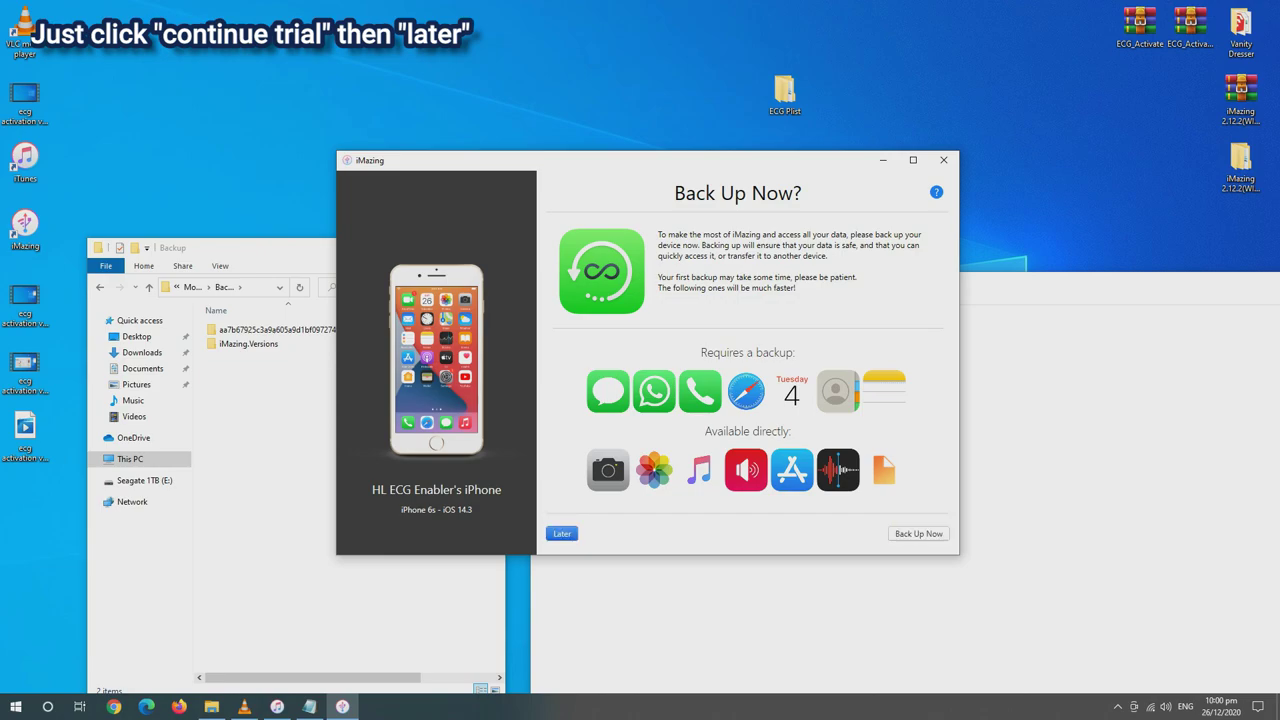
left_click(562, 533)
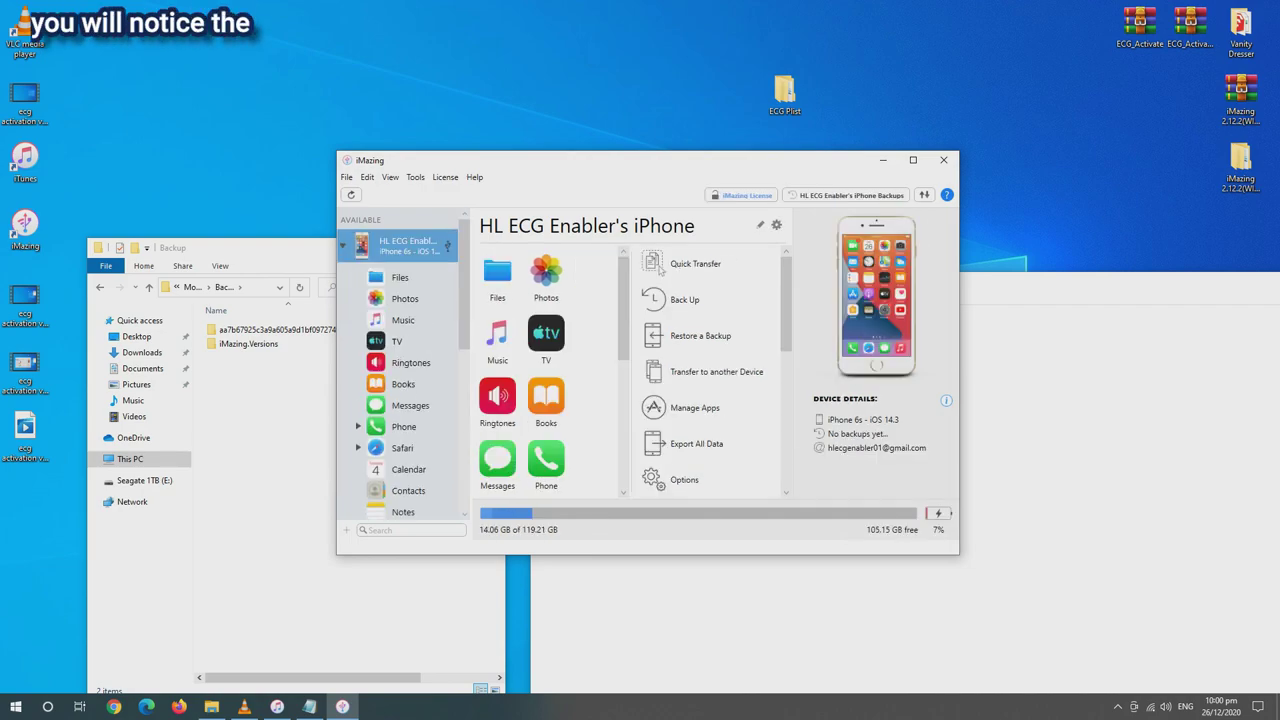
right_click(414, 250)
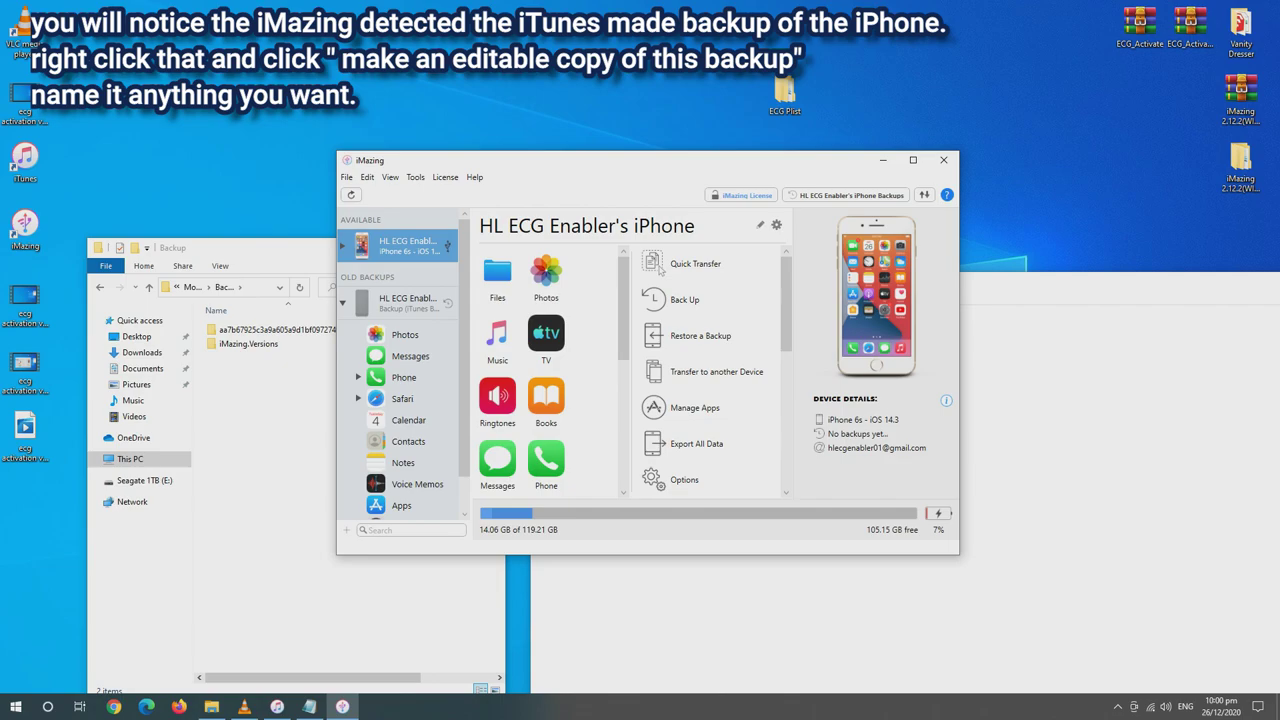
left_click(407, 300)
Create an editable copy of the iTunes backup named 'ECG Enabler V2'
right_click(404, 310)
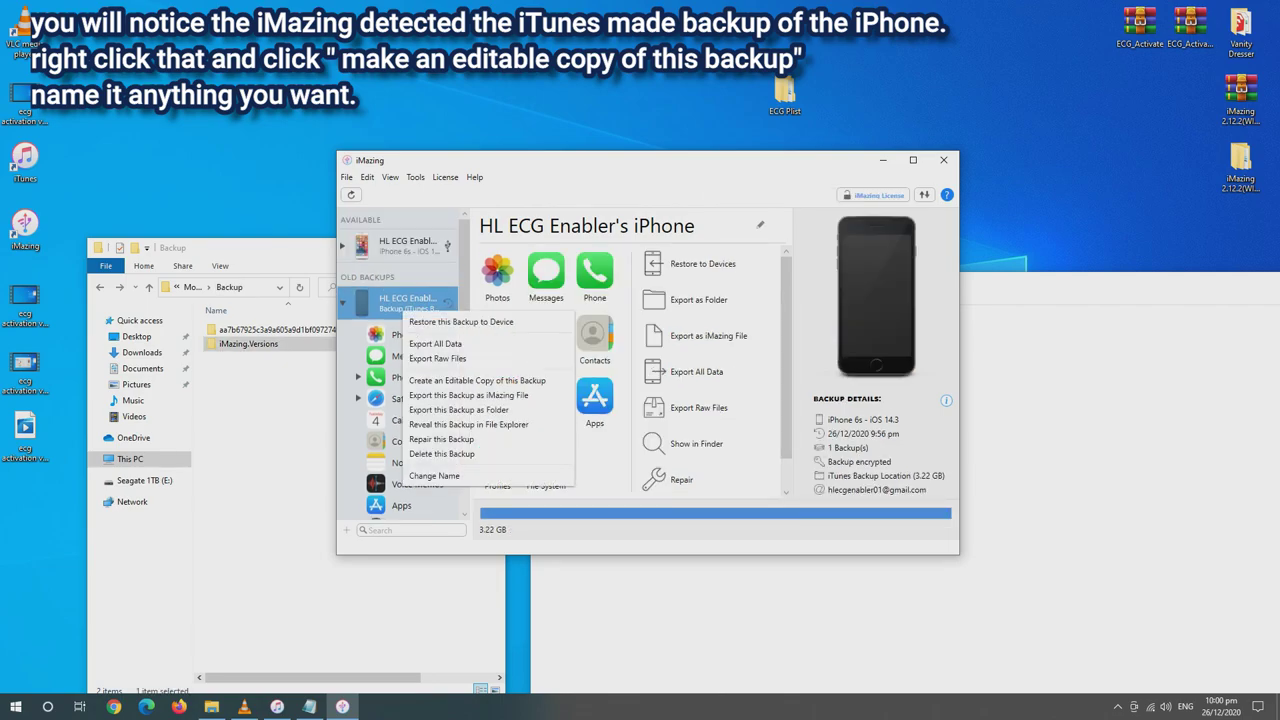
left_click(477, 380)
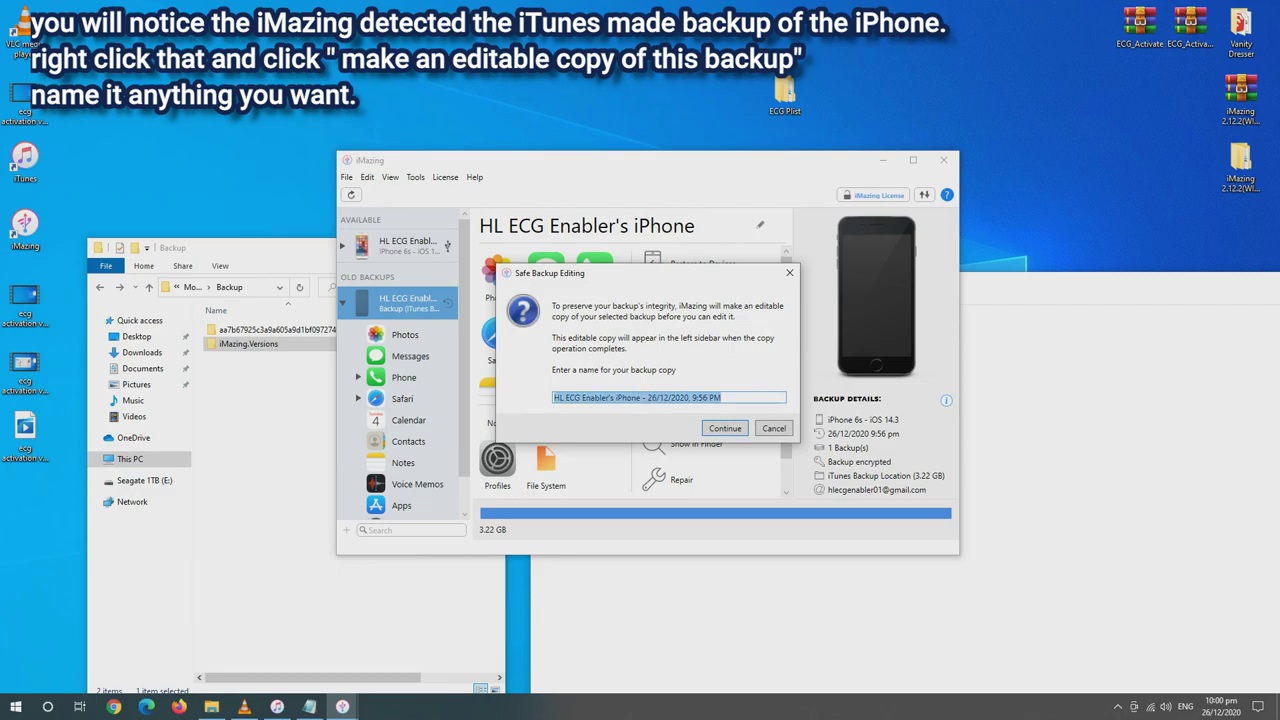
type("ECG Enabler V2")
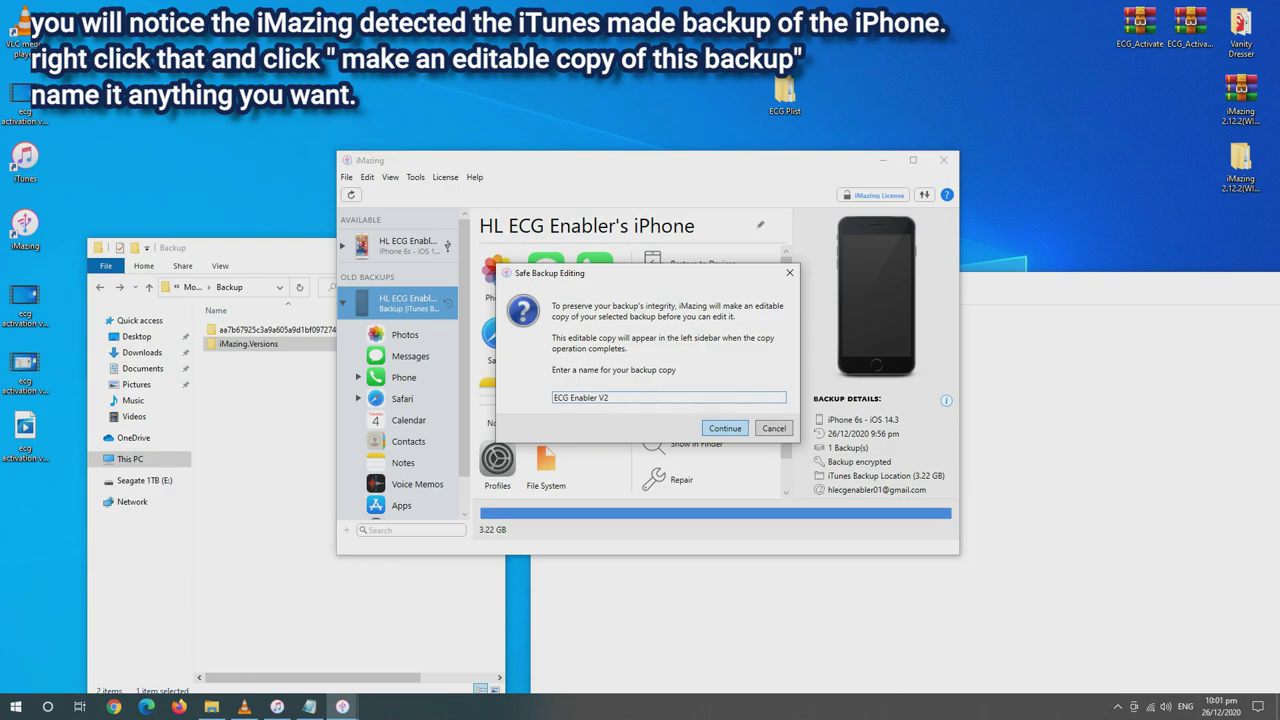
key("Return")
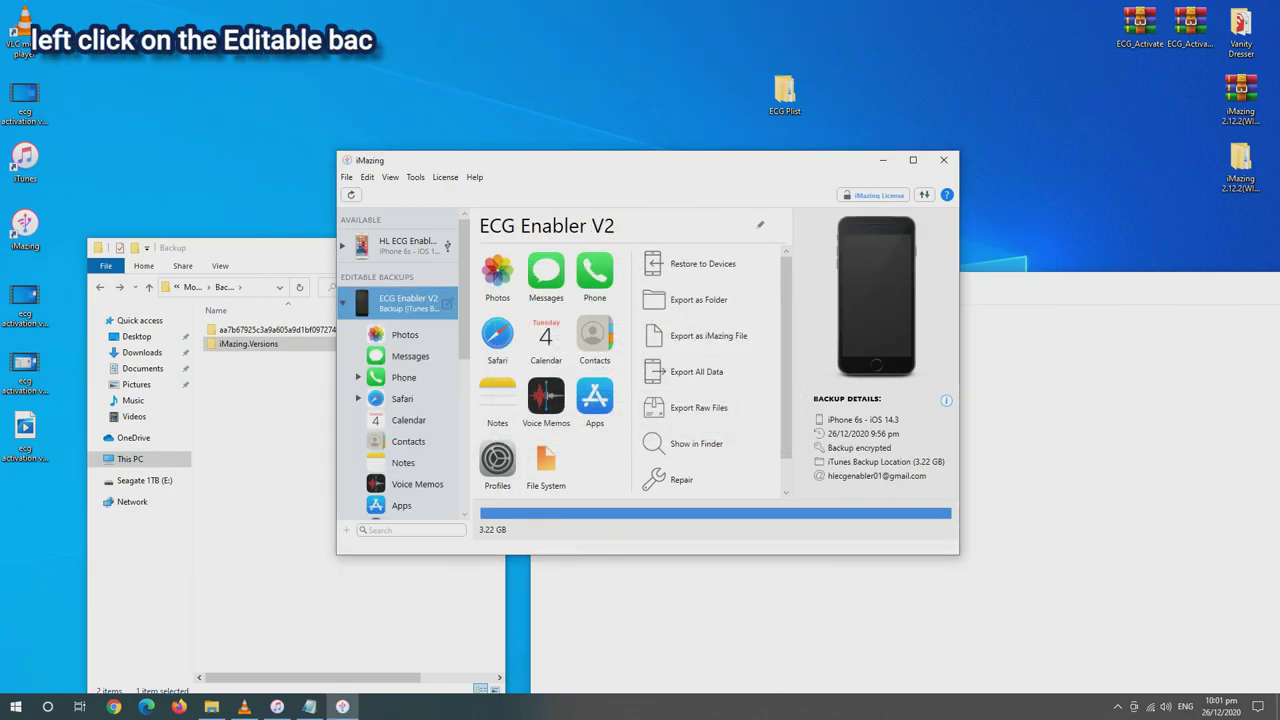
Show the editable backup's File System in an enlarged window, dismissing the editing warning
left_click(546, 465)
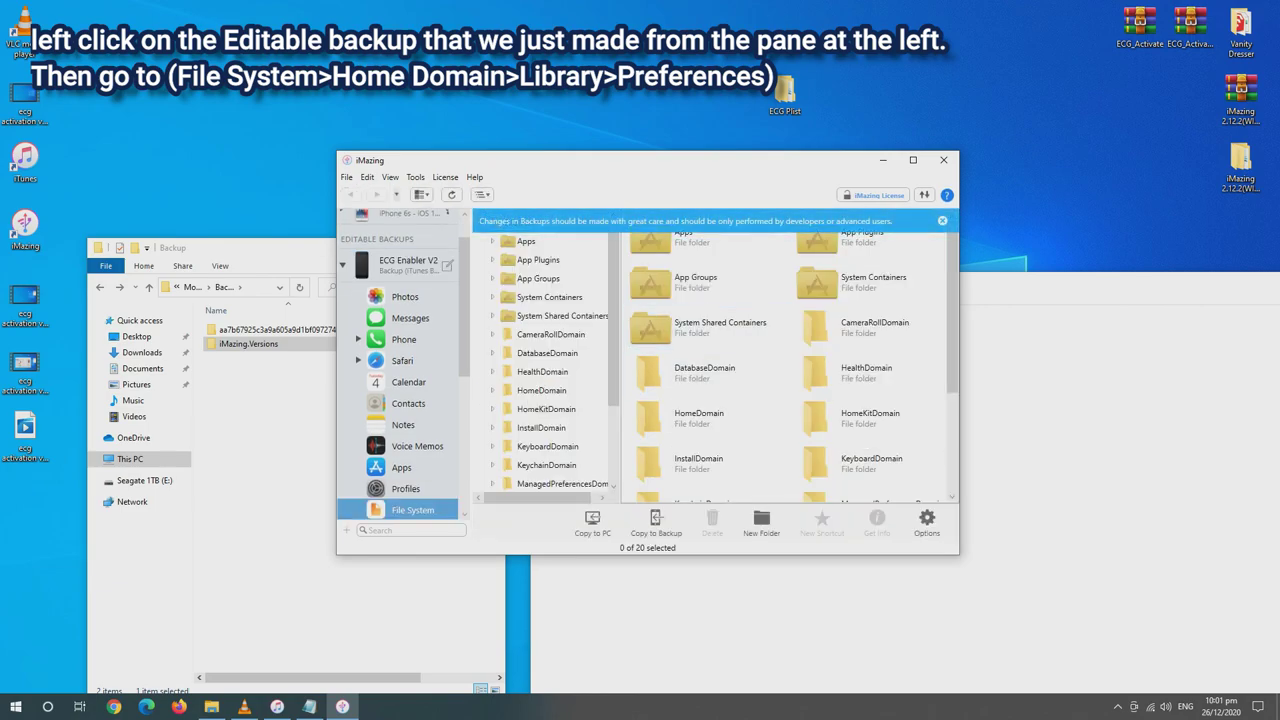
left_click_drag(959, 554, 1153, 680)
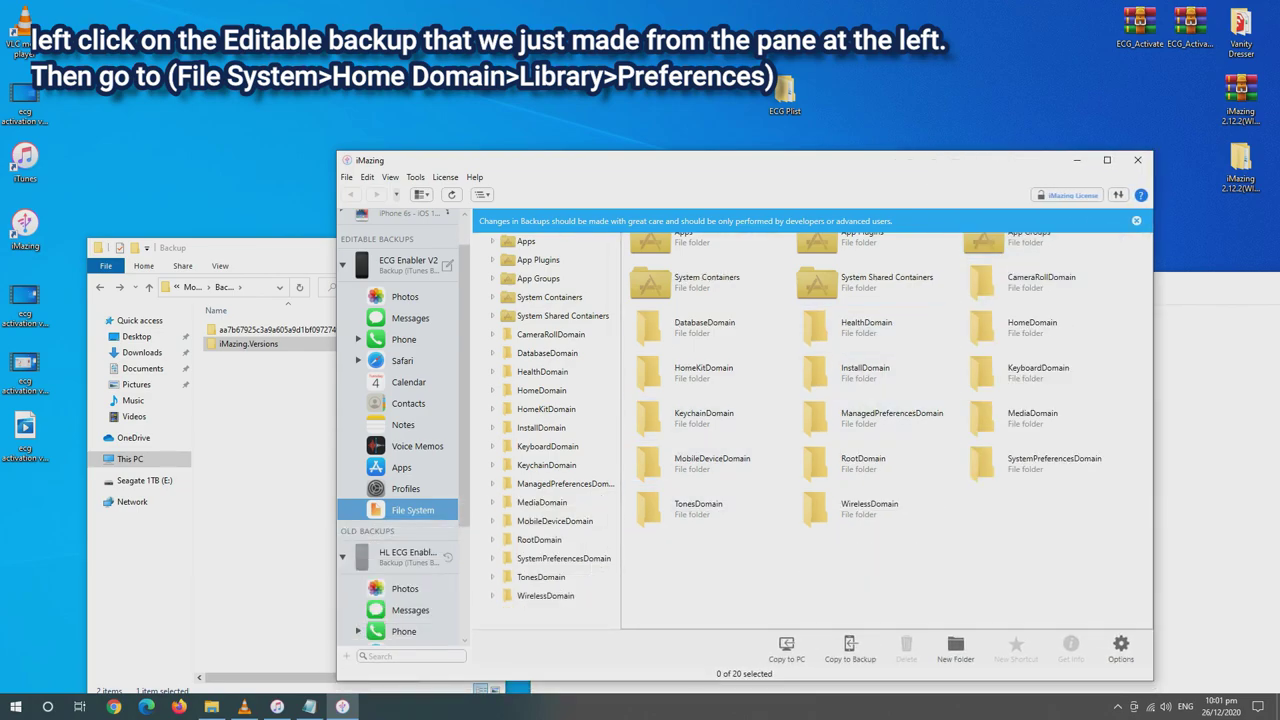
left_click(1136, 220)
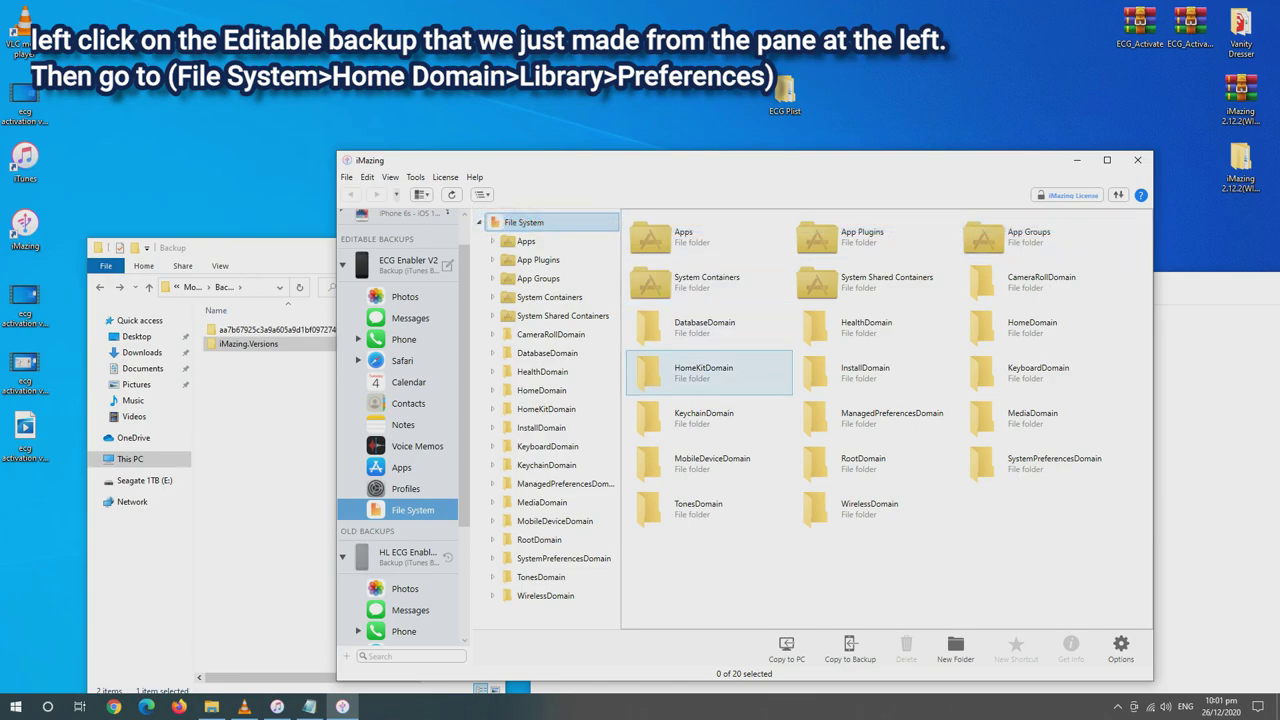
Browse to HomeDomain > Library > Preferences and open the desktop ECG Plist folder
double_click(1030, 325)
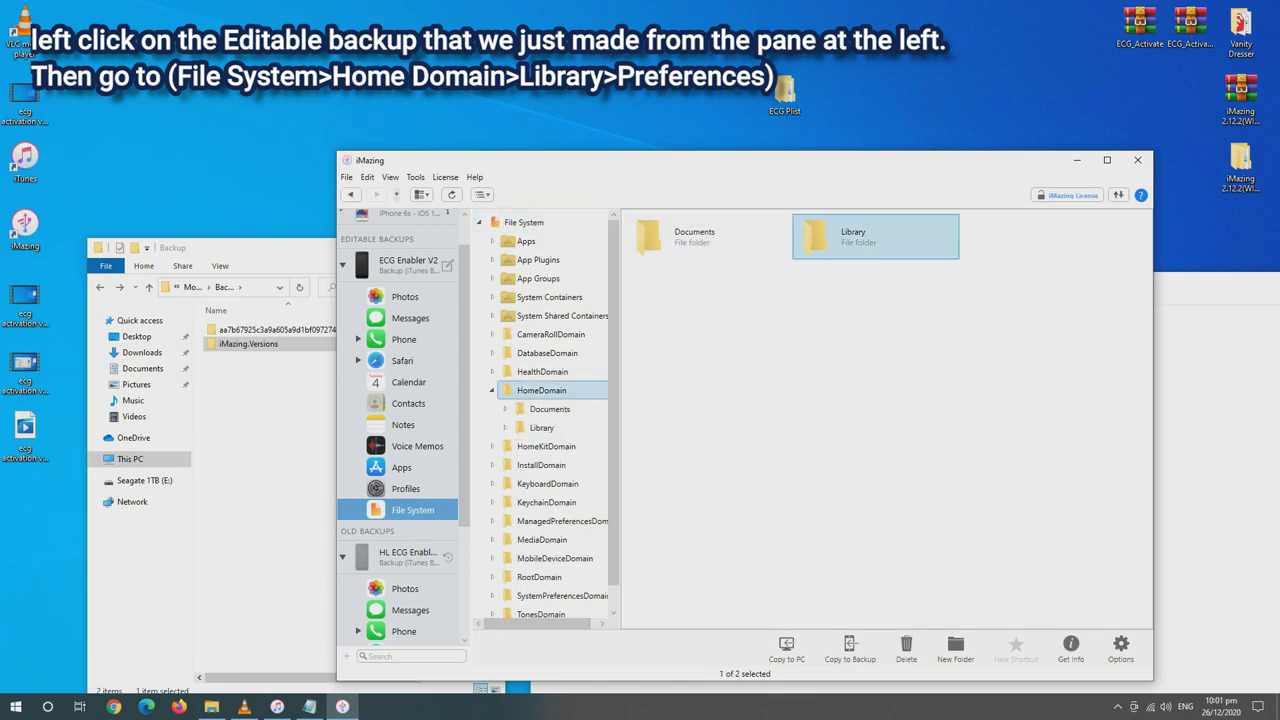
double_click(840, 237)
scroll(1040, 550, "down", 3)
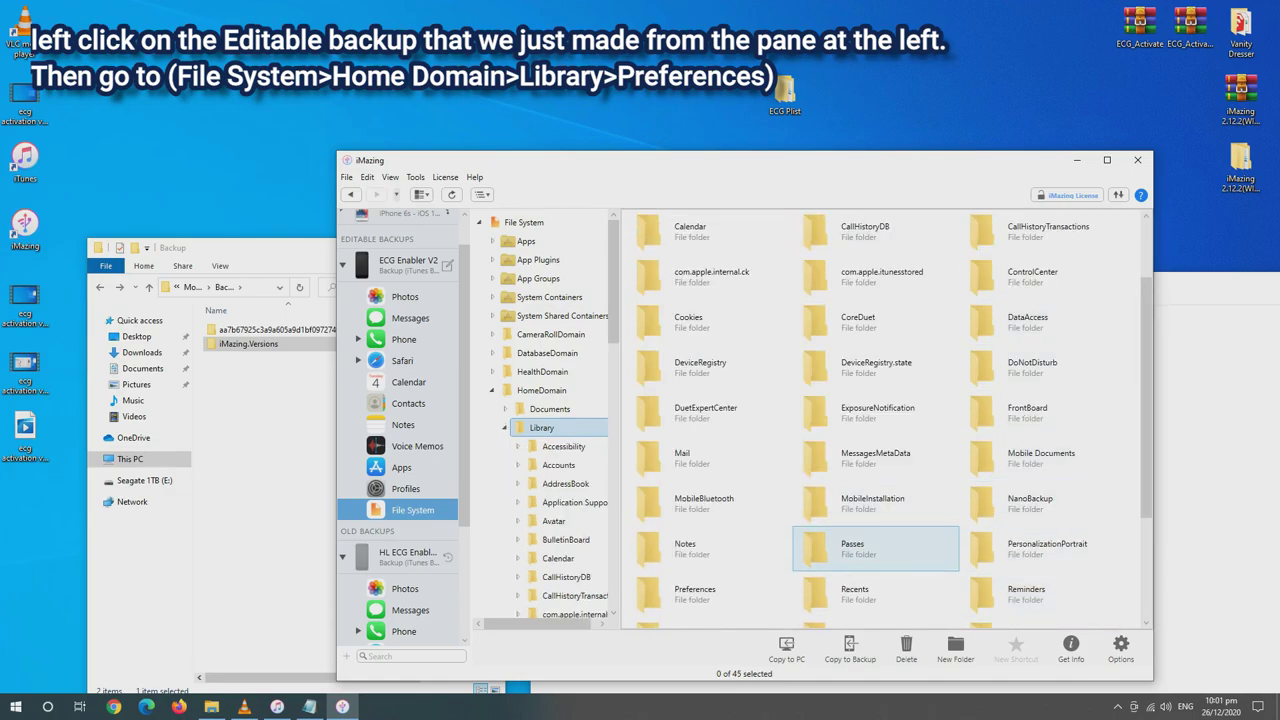
left_click(700, 592)
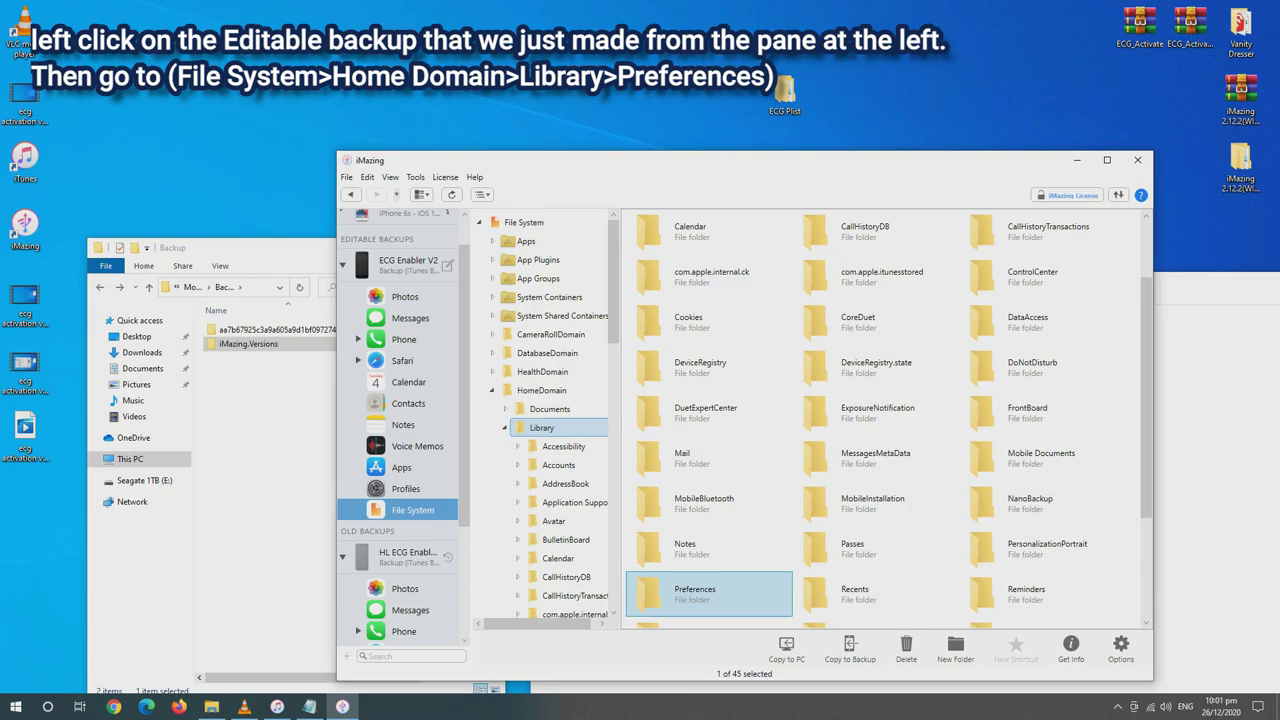
double_click(700, 592)
scroll(875, 500, "down", 5)
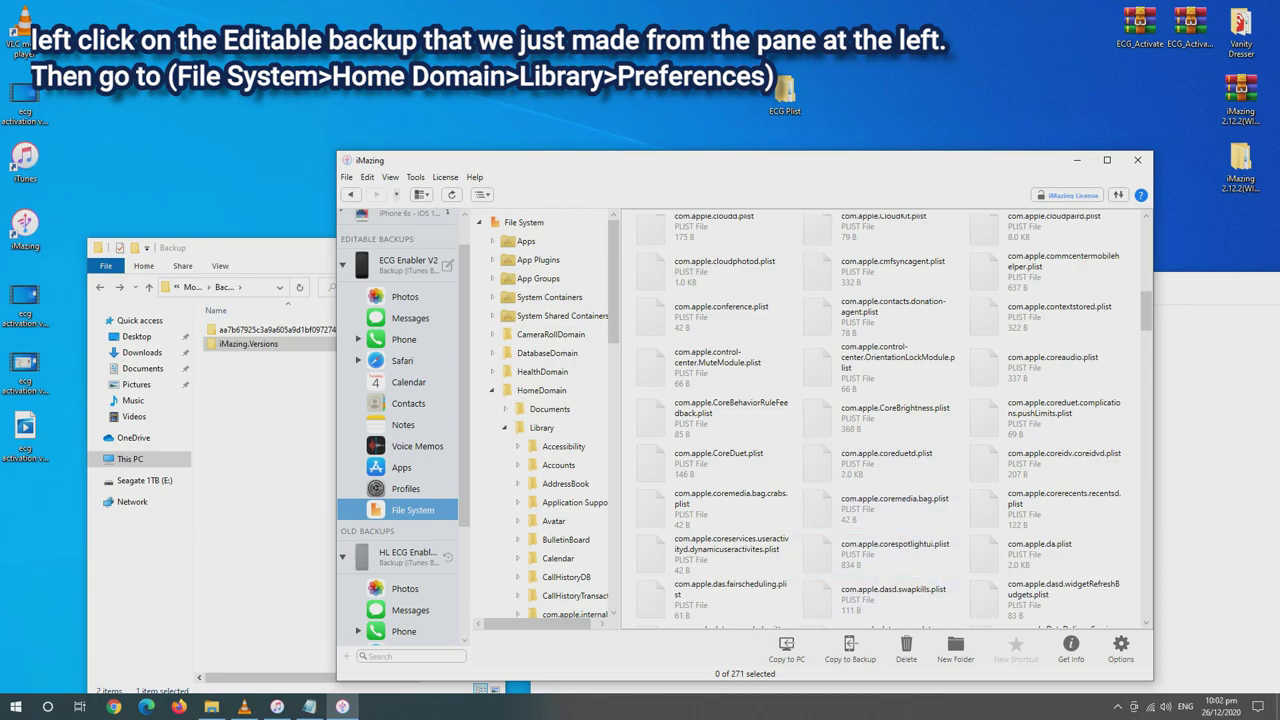
left_click_drag(650, 160, 629, 157)
double_click(785, 92)
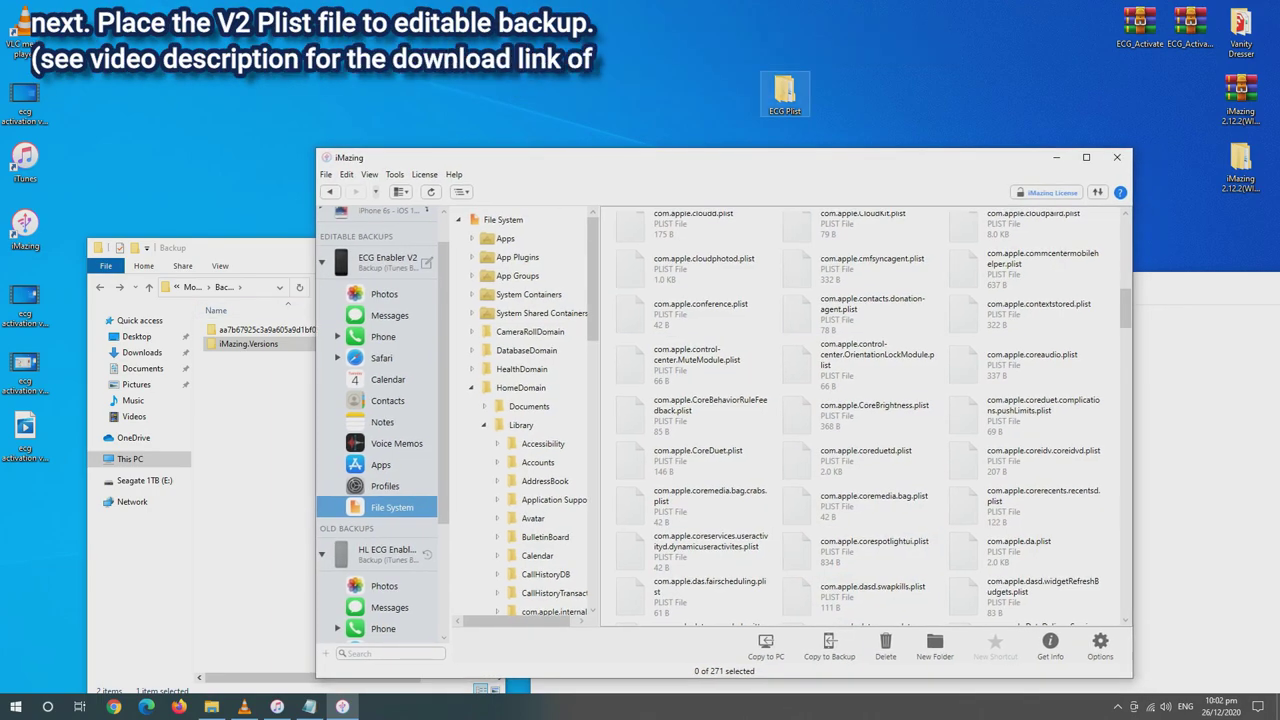
Copy the V2 com.apple.private.health.heart-rhythm.plist into Preferences, replacing the existing file
double_click(633, 242)
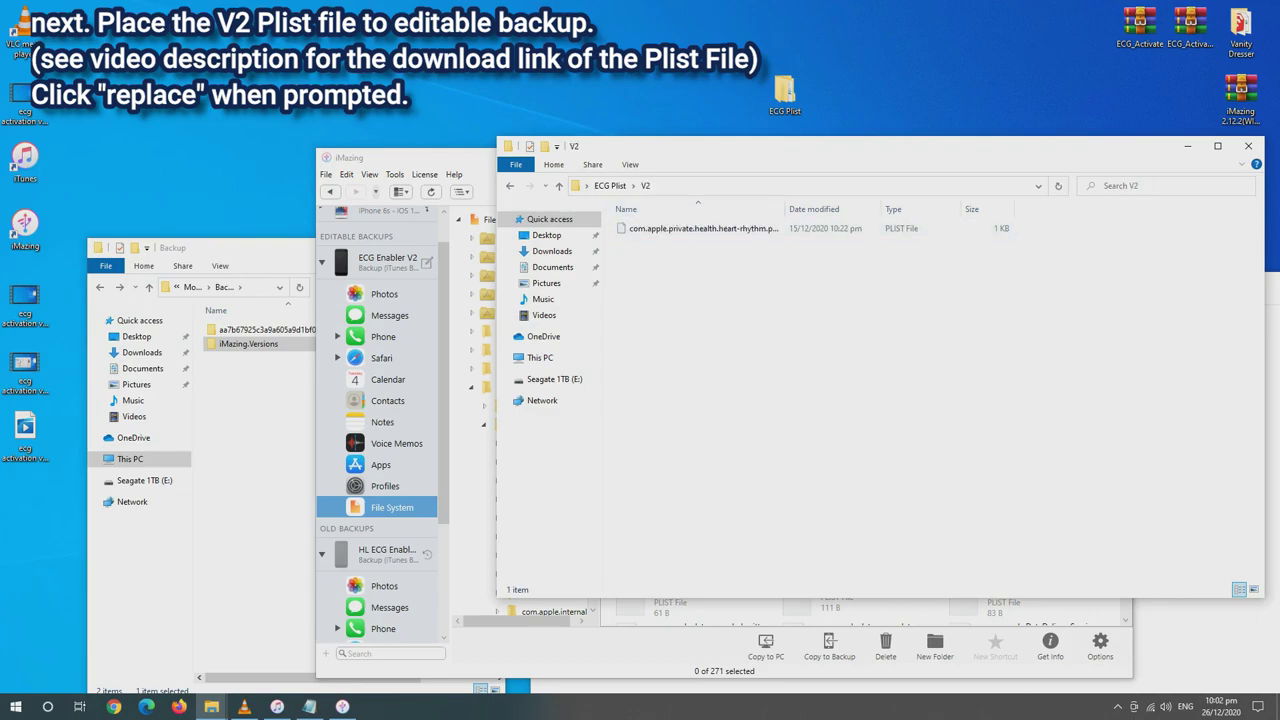
left_click_drag(750, 146, 1136, 310)
left_click(1088, 392)
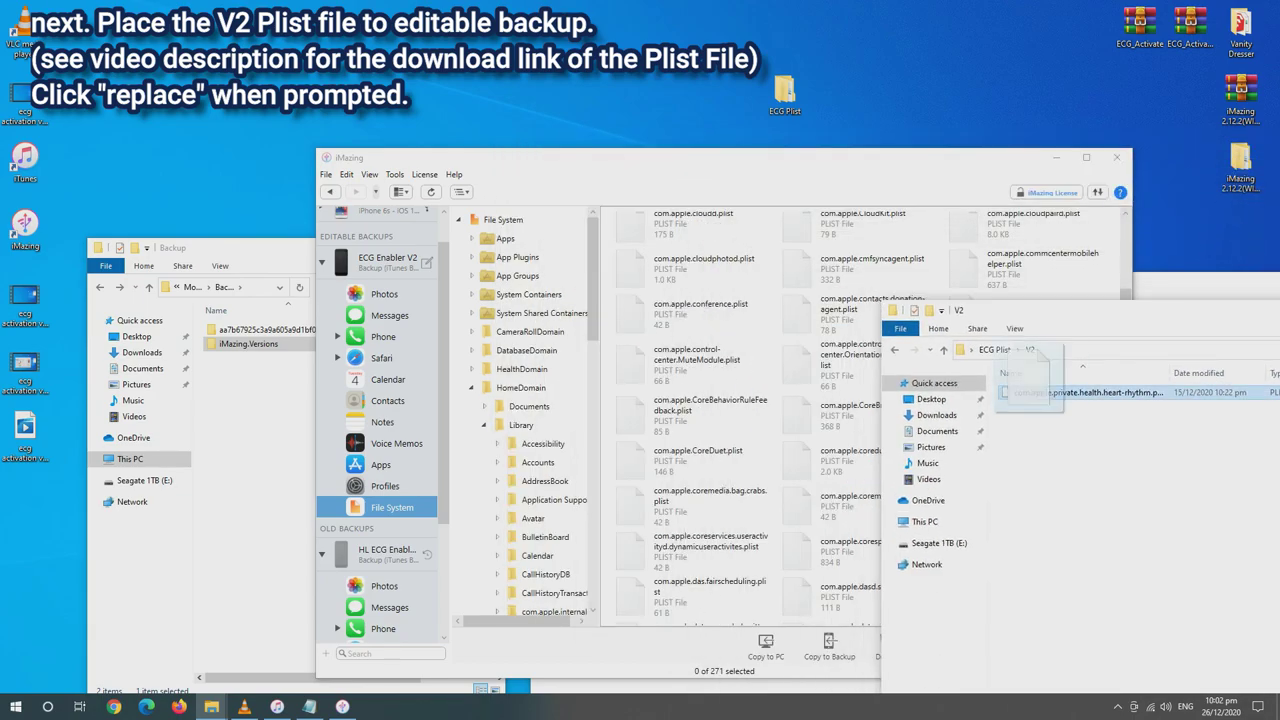
left_click_drag(1088, 392, 760, 420)
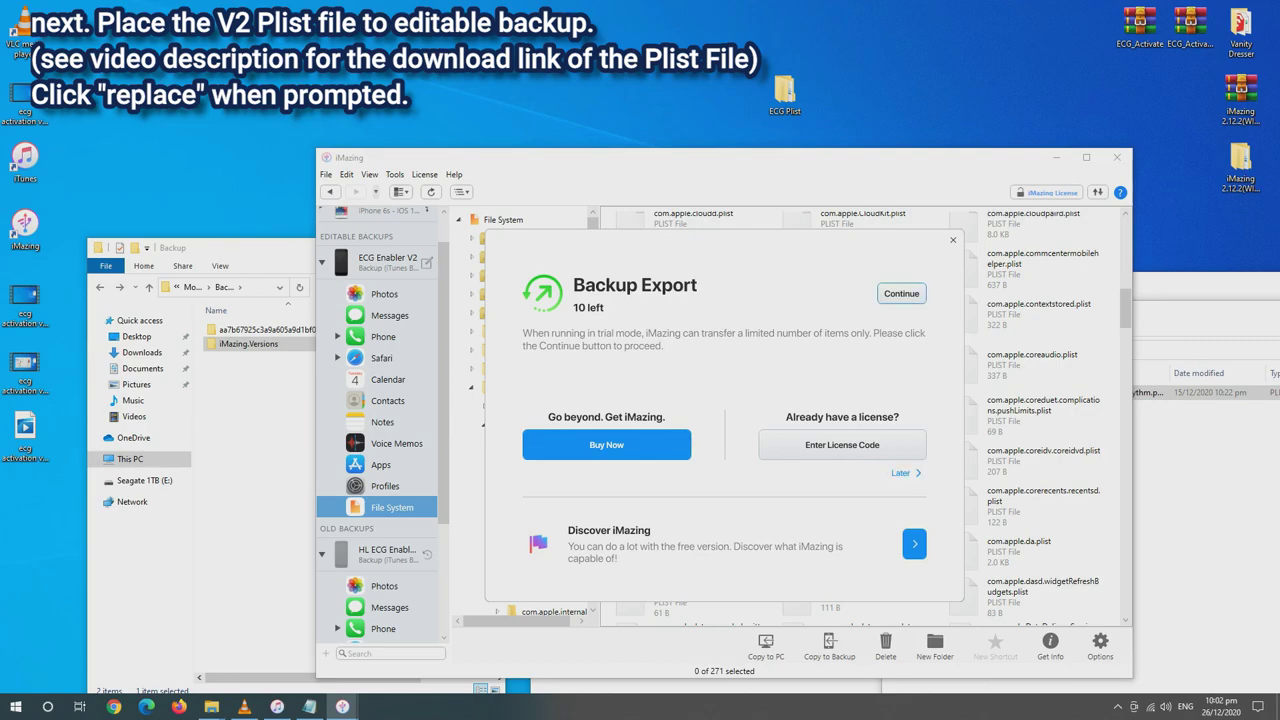
left_click(901, 293)
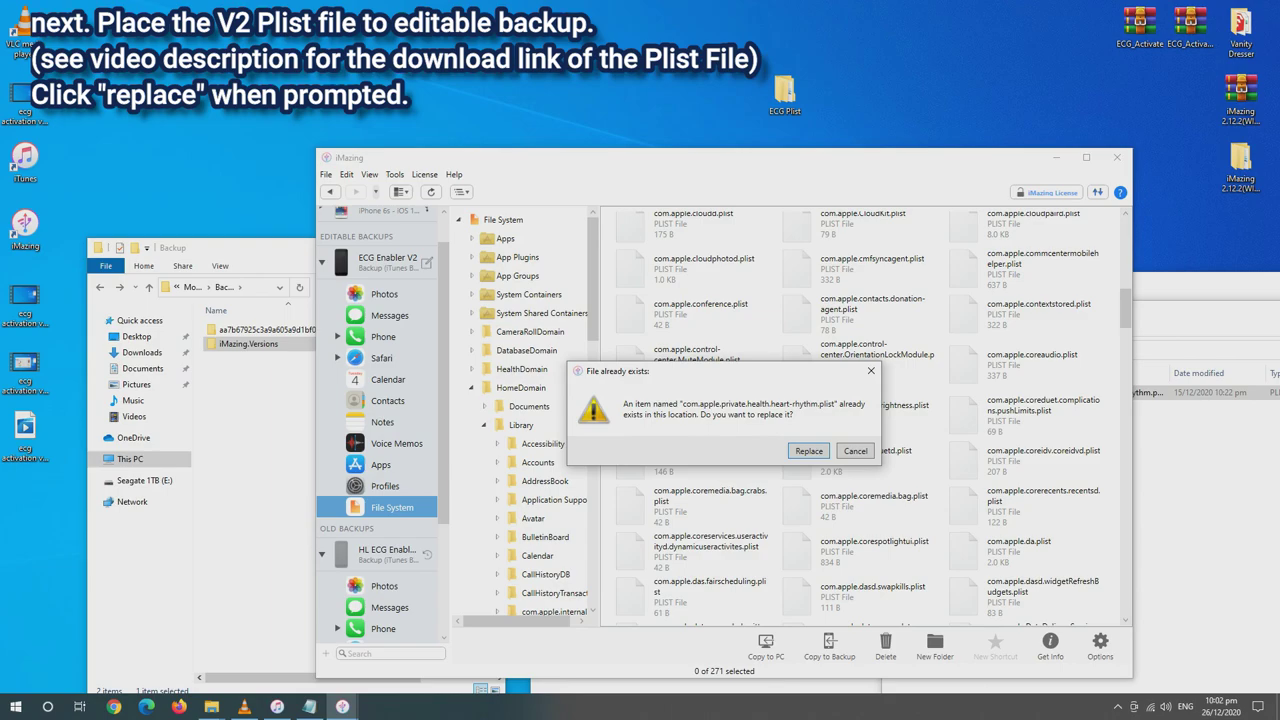
key("Return")
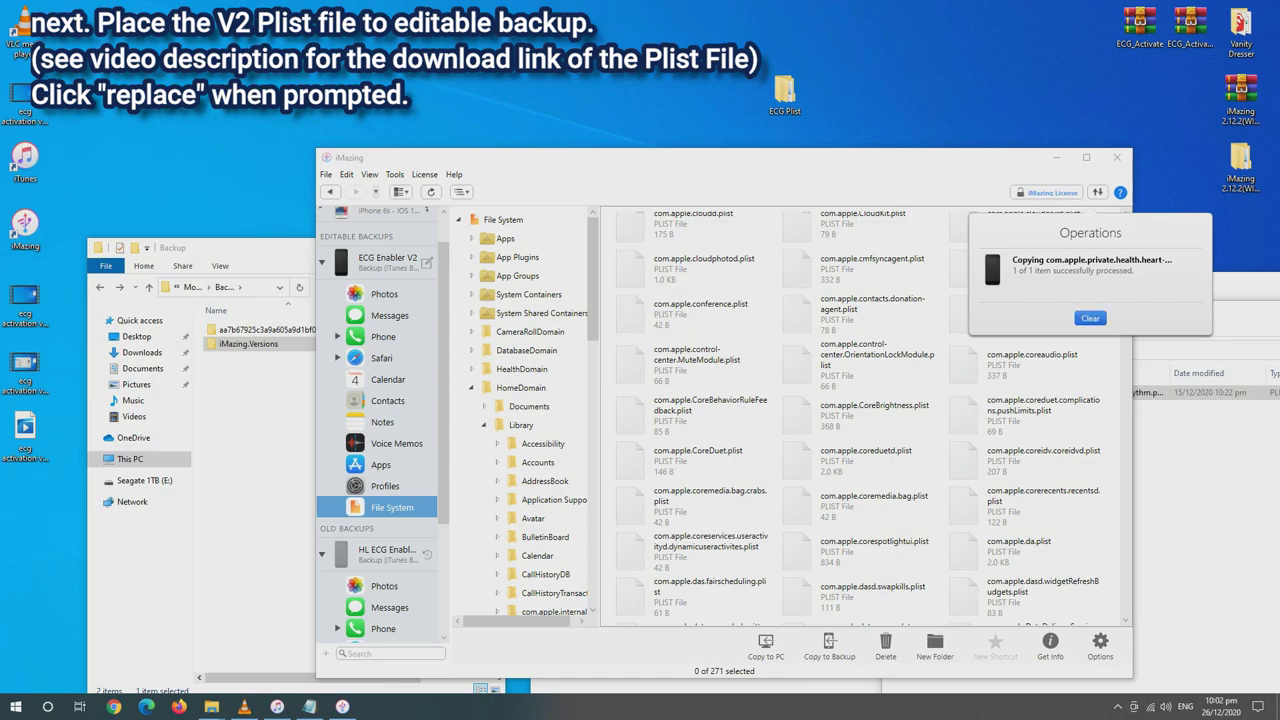
left_click(1090, 318)
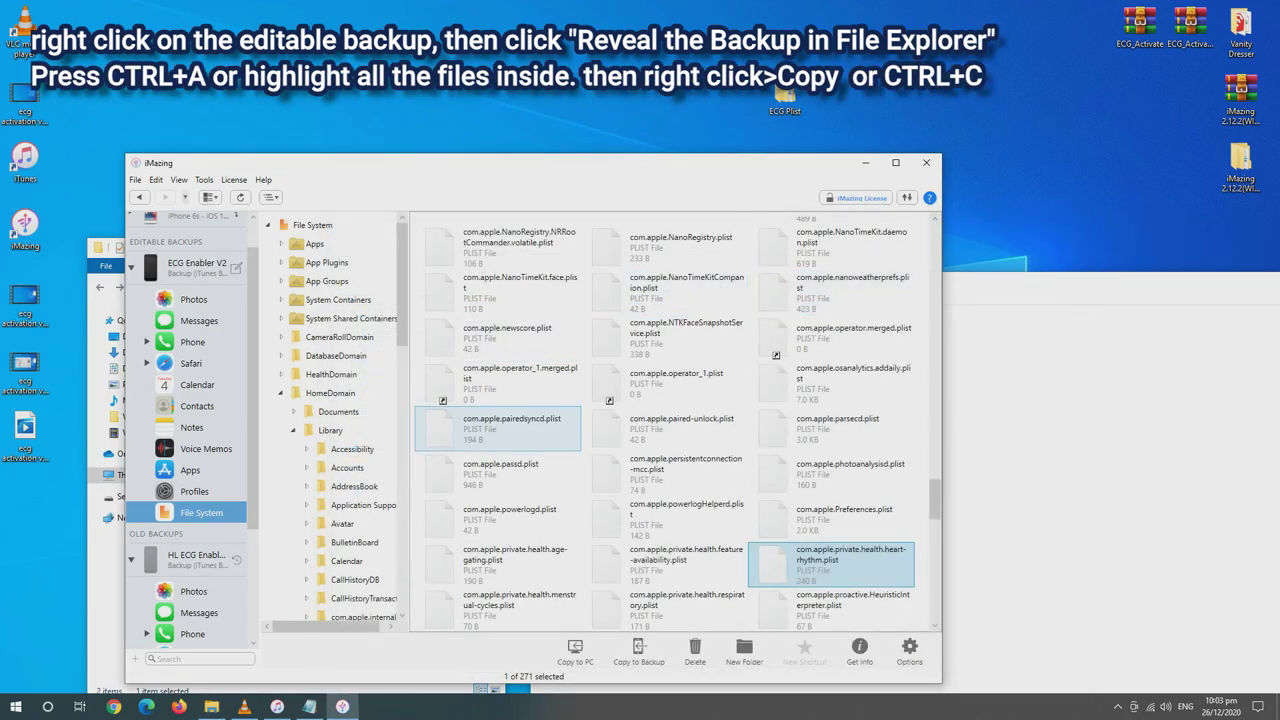
key("Up")
key("Up")
key("Up")
key("Up")
key("Up")
key("Up")
key("Up")
key("Up")
key("Up")
key("Up")
key("Up")
key("Up")
key("Up")
key("Up")
key("Up")
key("Up")
key("Up")
key("Up")
key("Up")
key("Up")
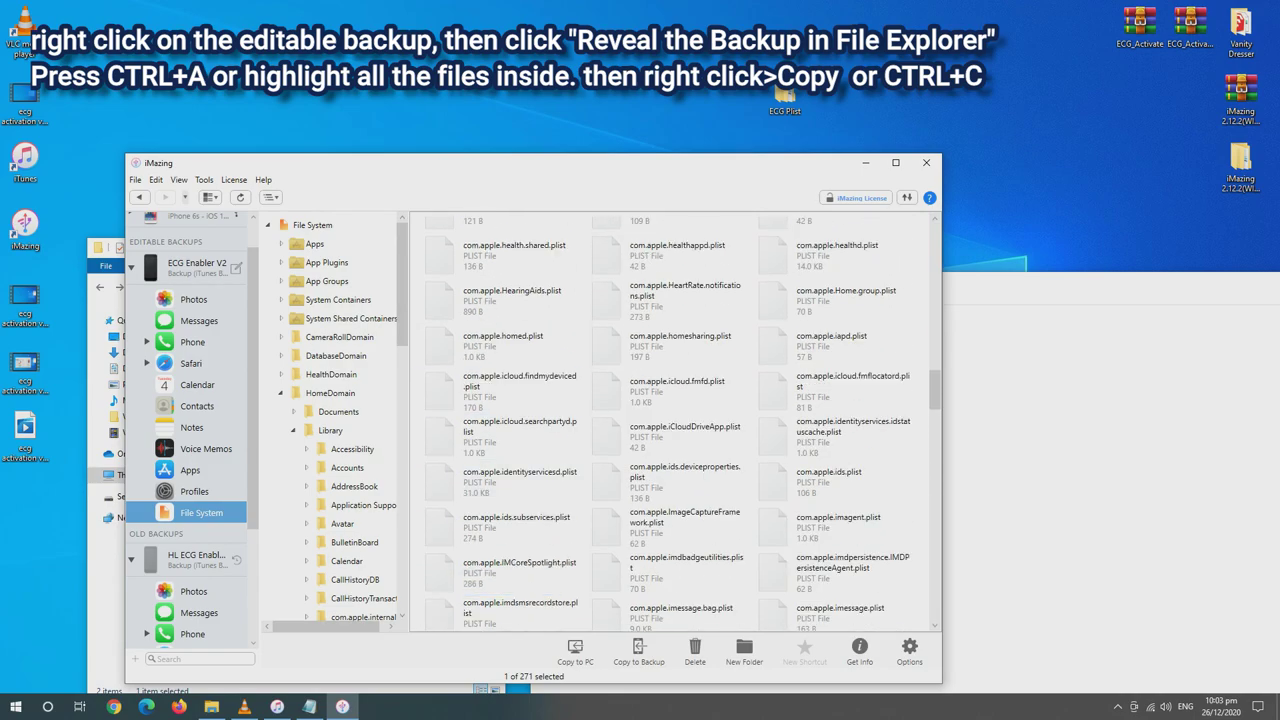
left_click(192, 267)
right_click(173, 279)
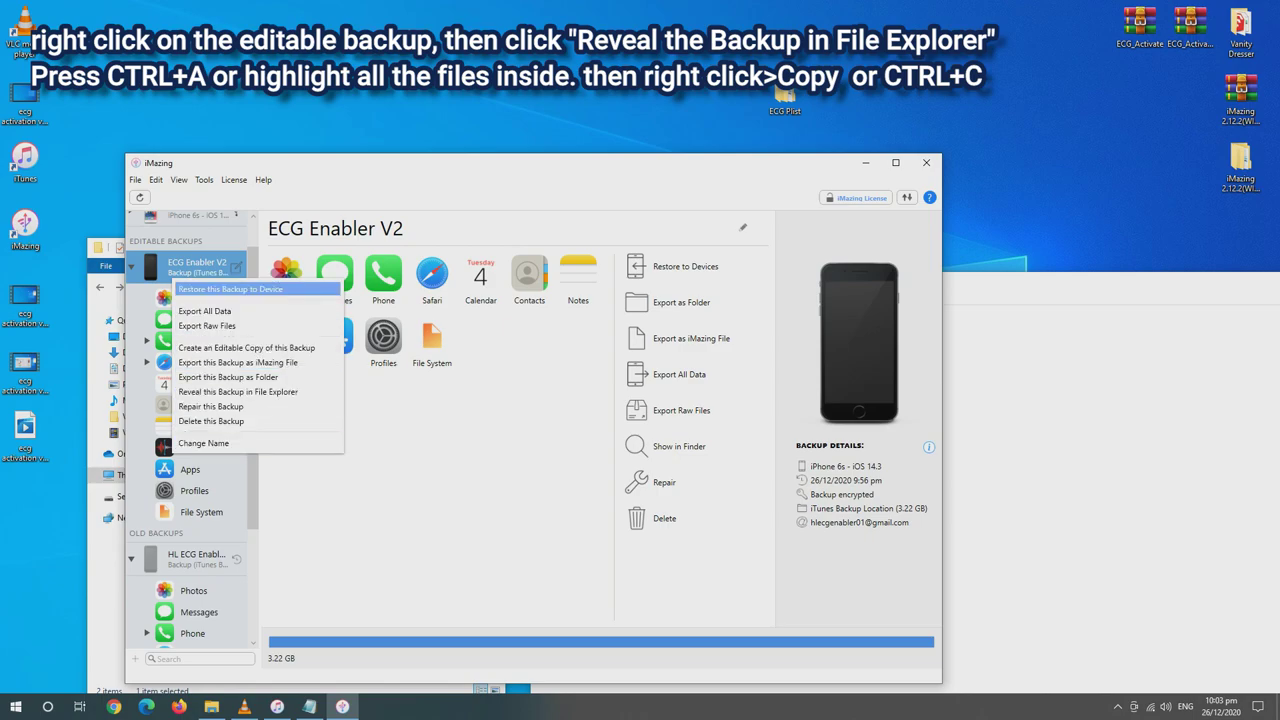
left_click(185, 279)
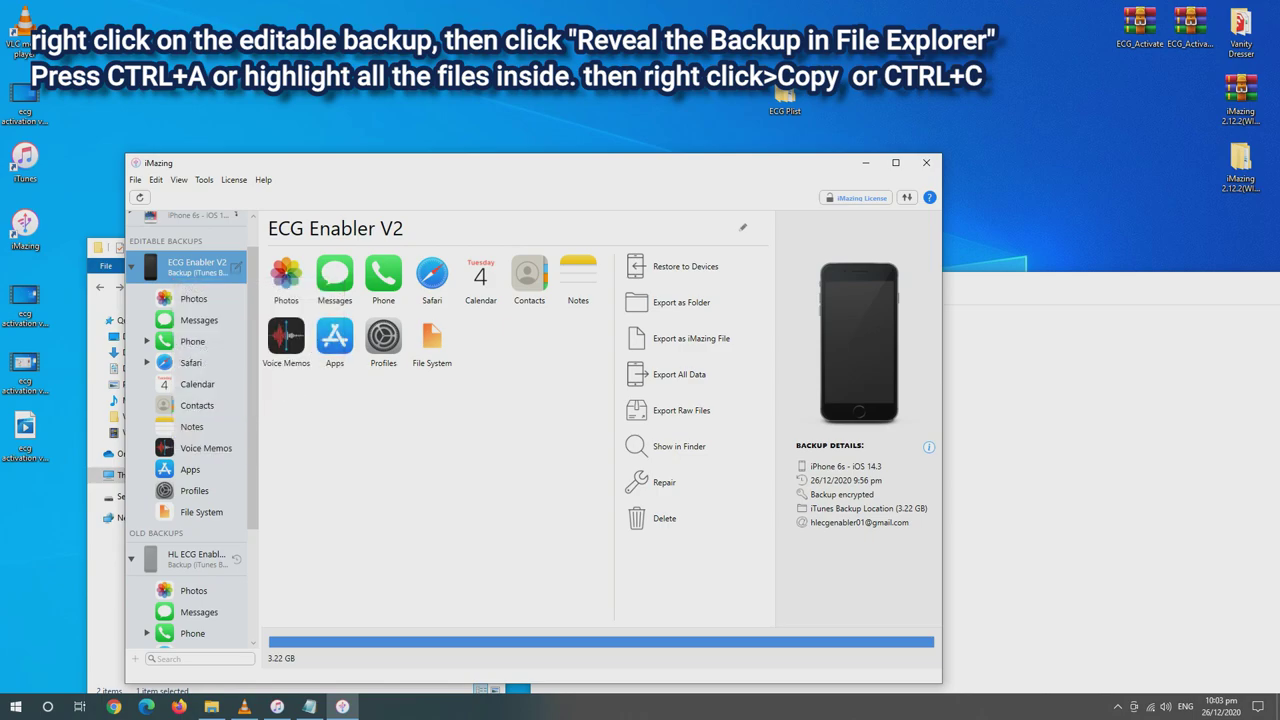
right_click(185, 279)
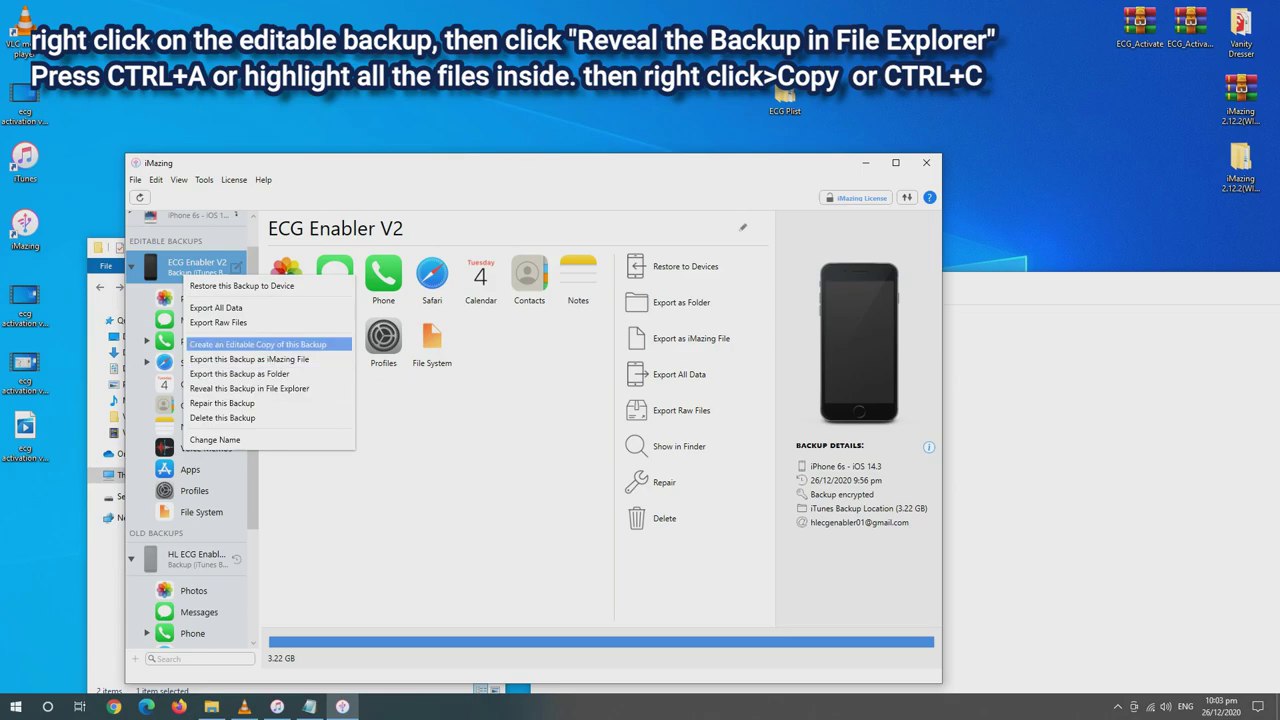
left_click(249, 388)
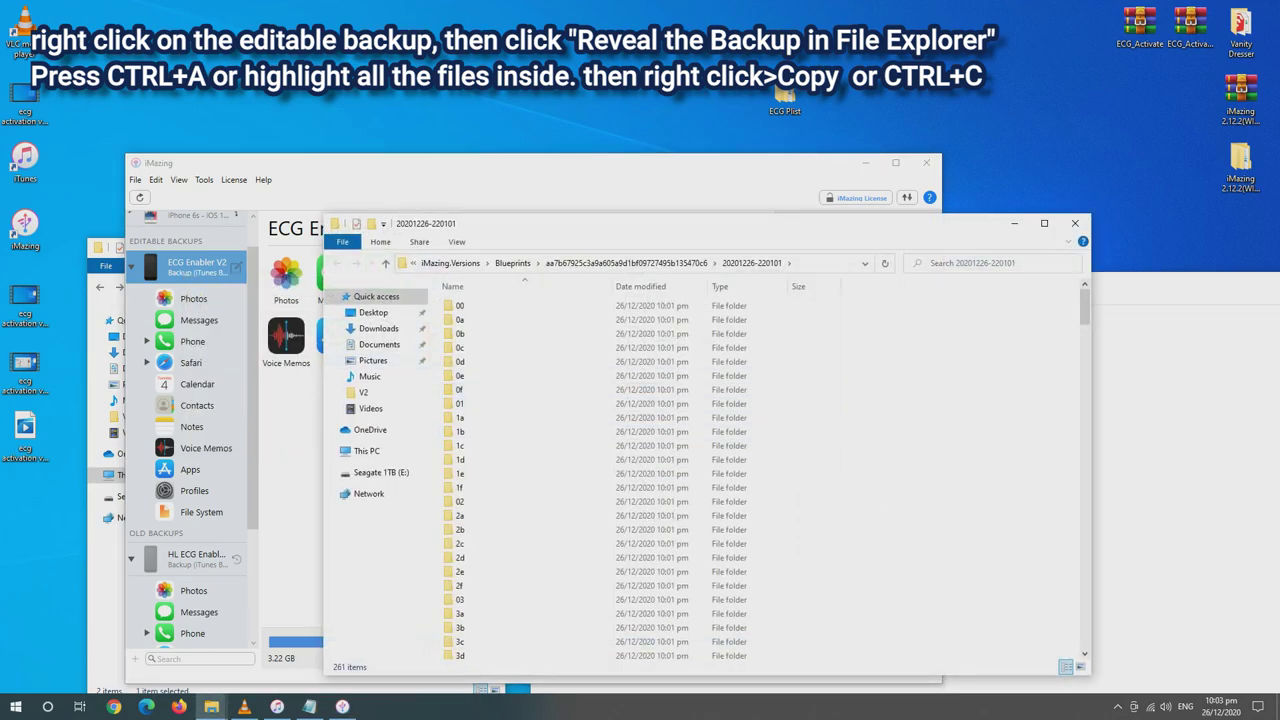
Copy all 261 backup folders and go up to iMazing.Versions
key("ctrl+a")
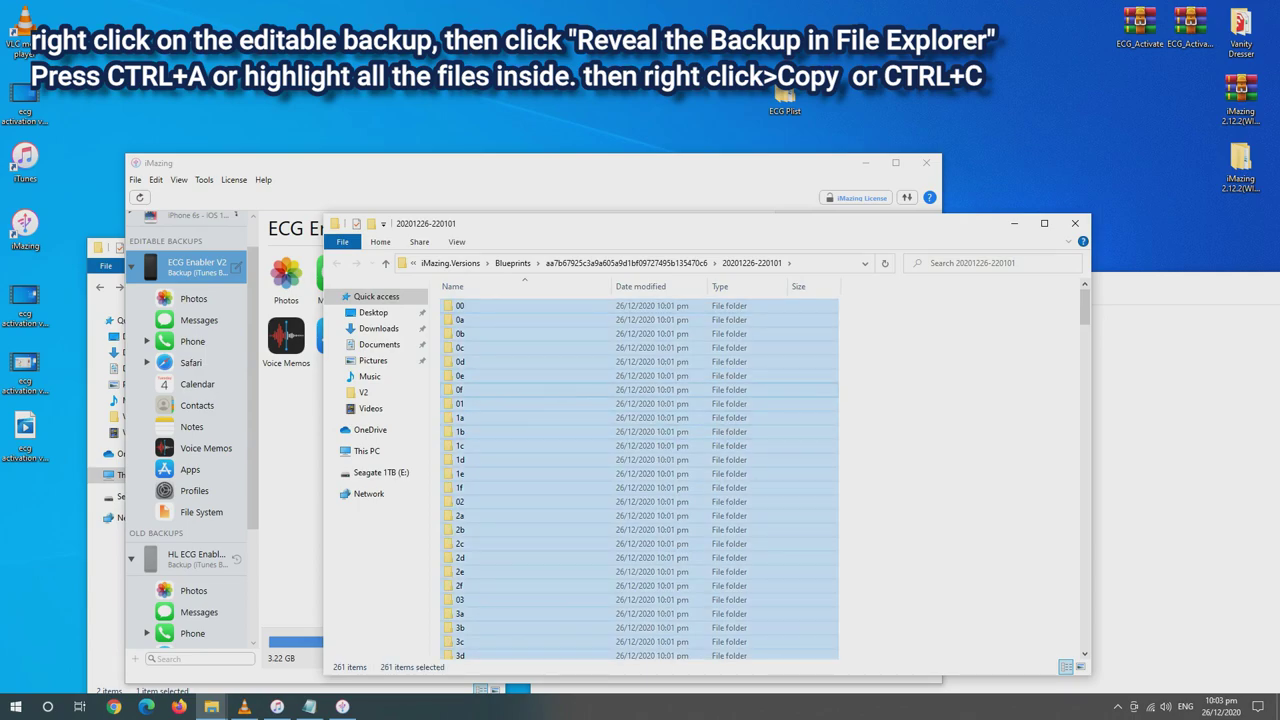
right_click(477, 389)
left_click(506, 597)
left_click_drag(600, 223, 653, 225)
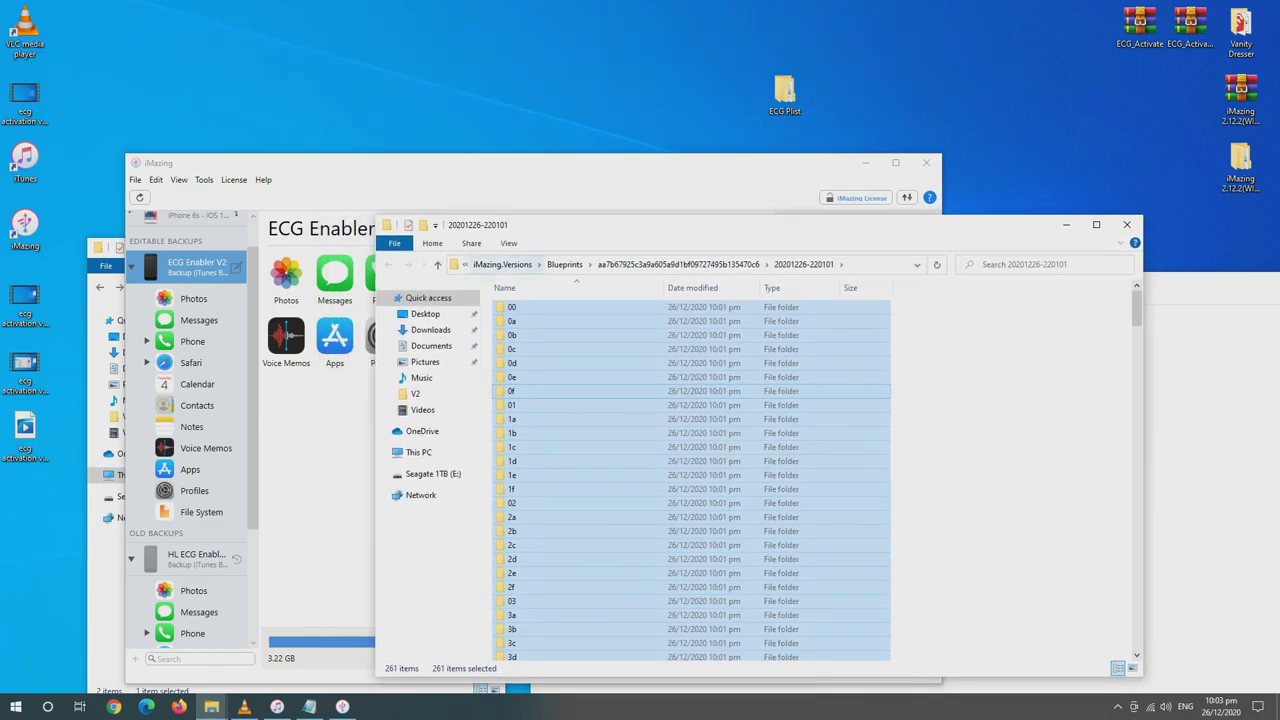
left_click(503, 264)
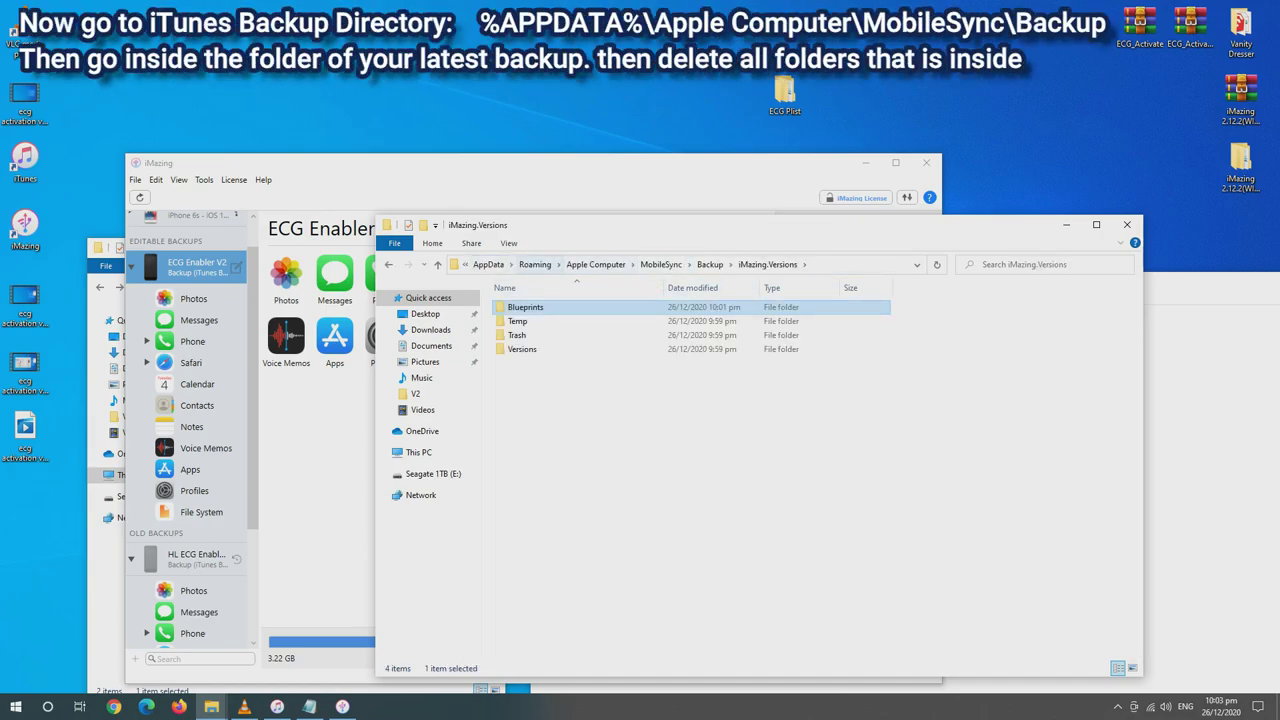
In MobileSync, permanently delete all 262 folders of the original iTunes backup
left_click(661, 264)
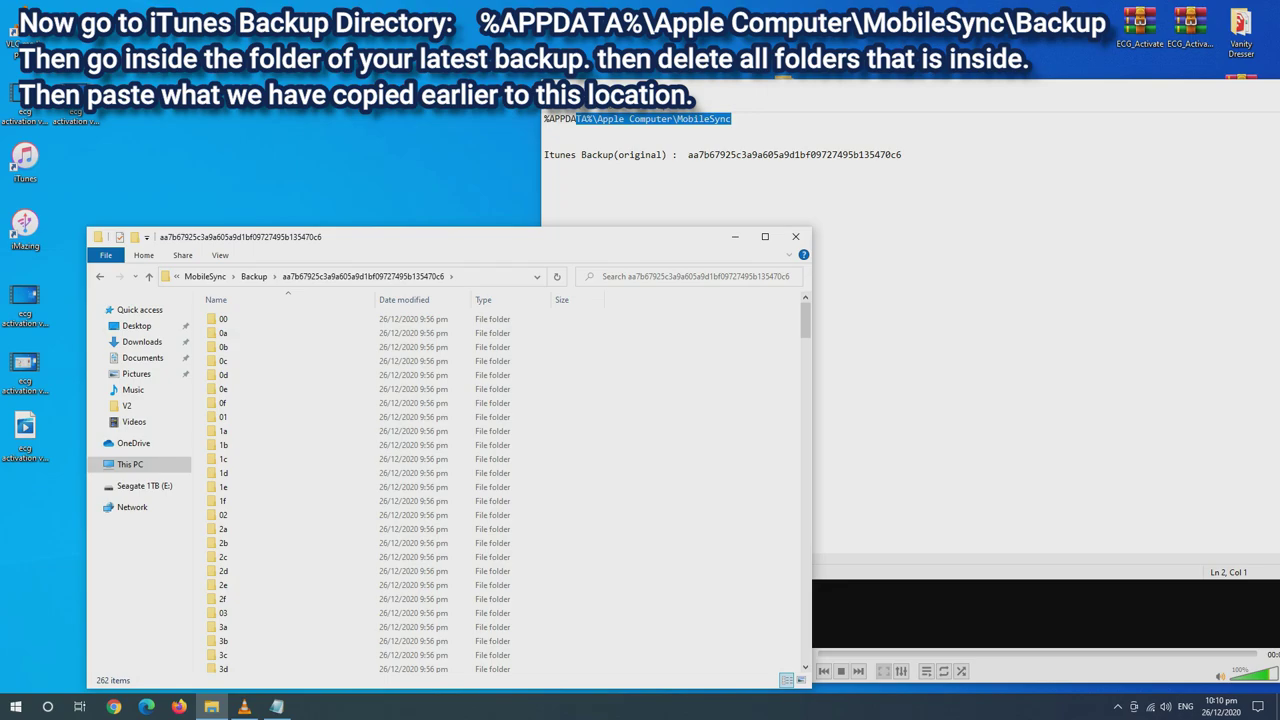
key("ctrl+a")
key("shift+Delete")
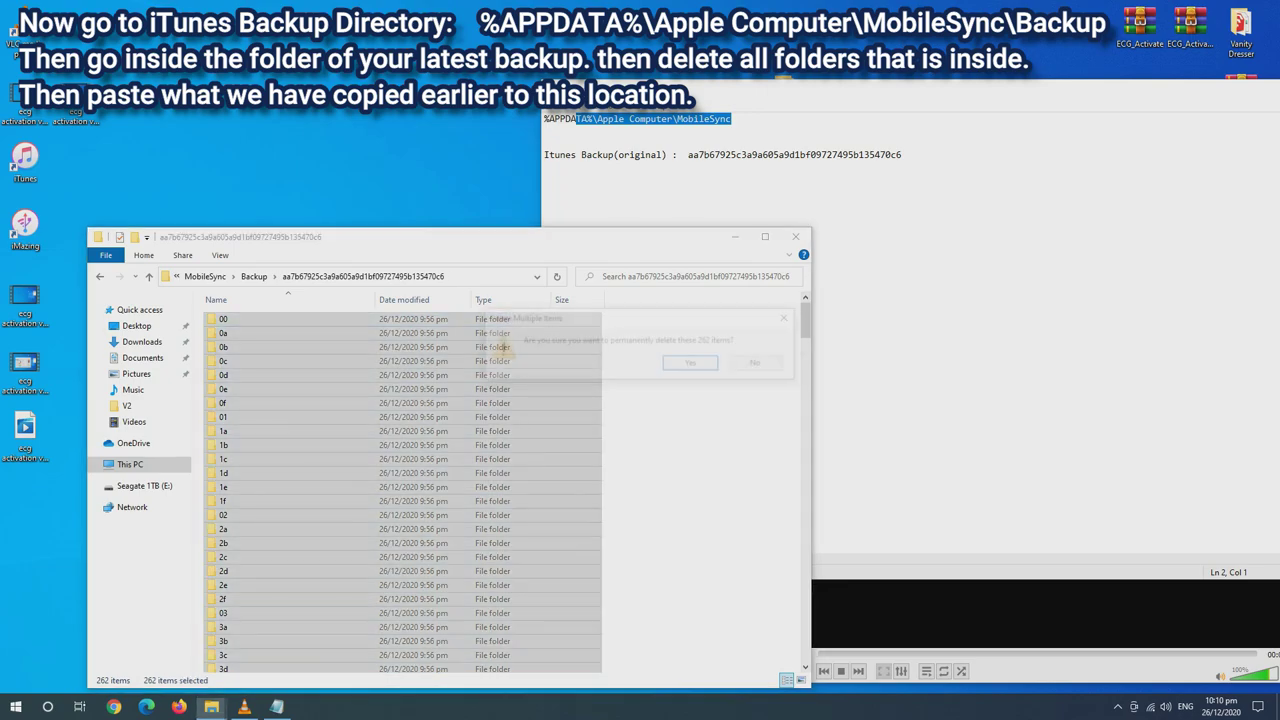
key("Return")
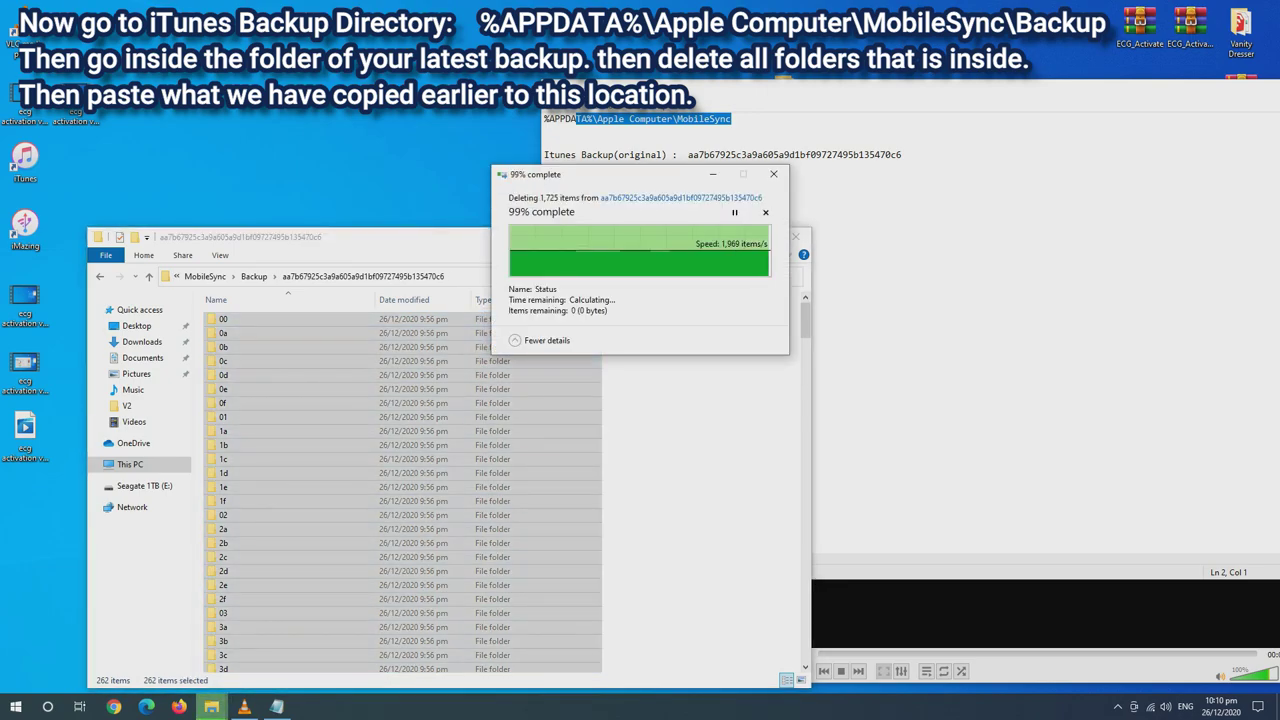
Paste the 261 copied editable-backup folders into the emptied iTunes backup folder
right_click(280, 434)
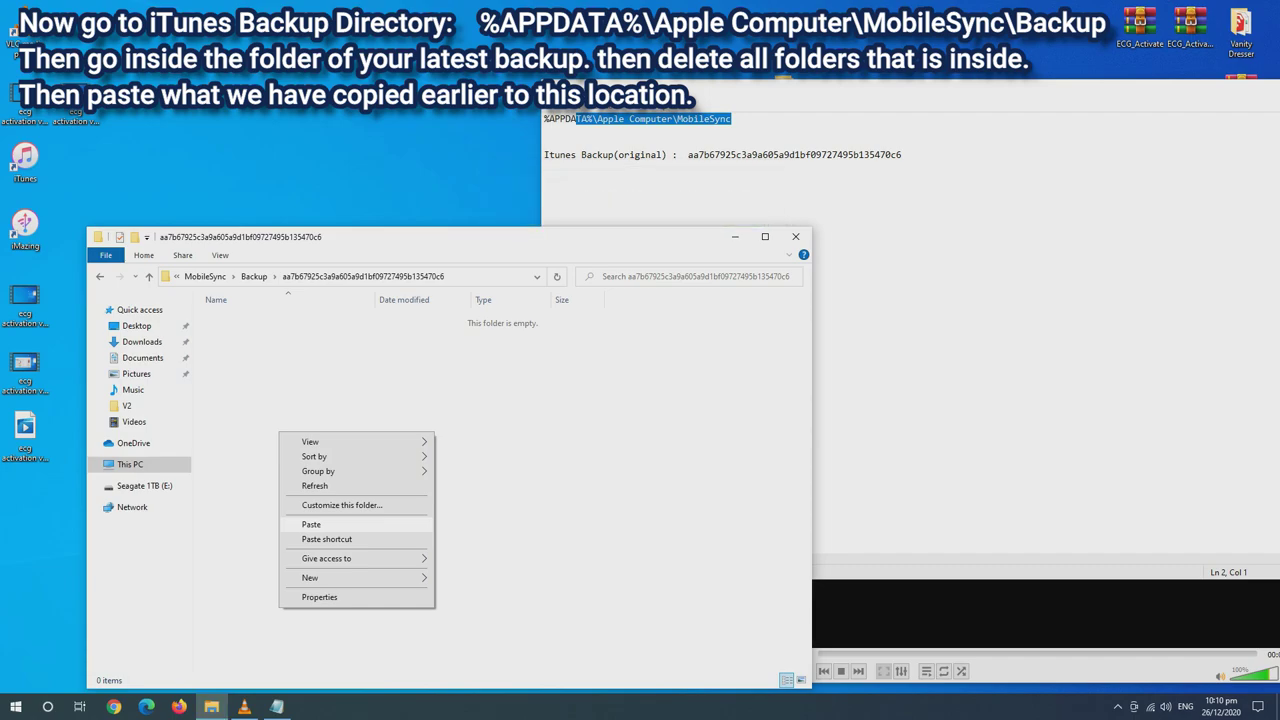
left_click(311, 524)
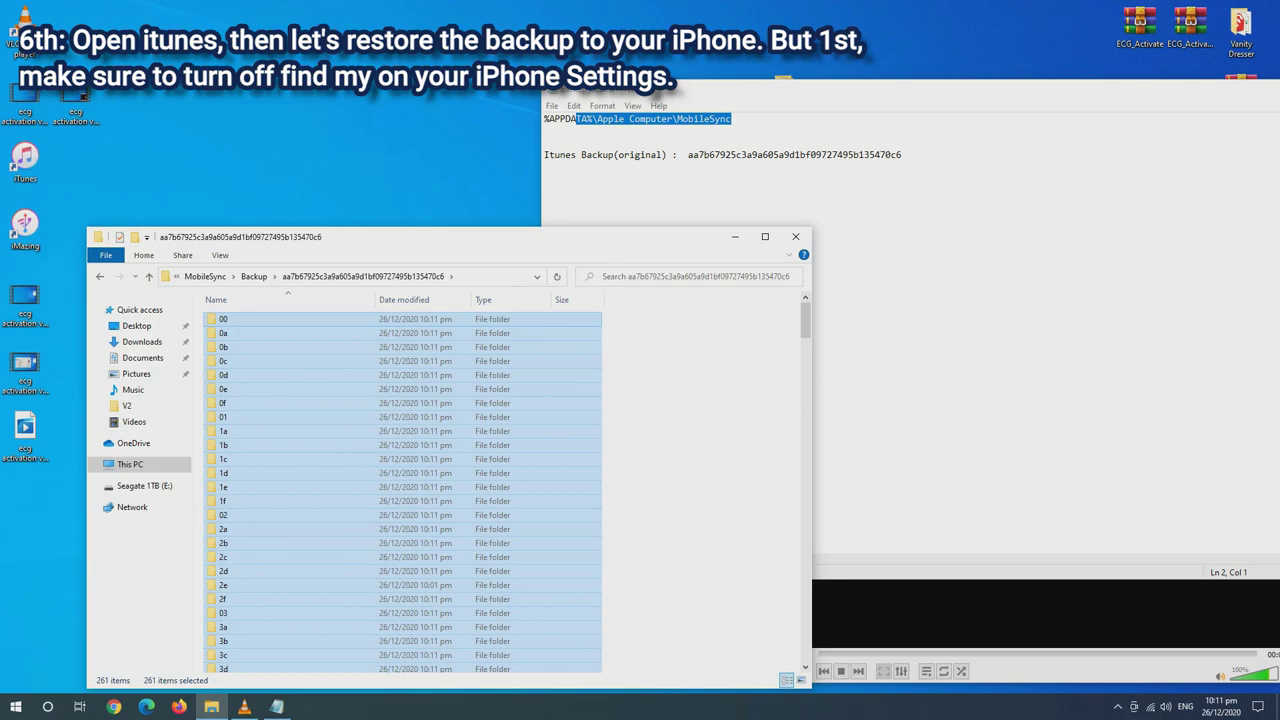
left_click(25, 162)
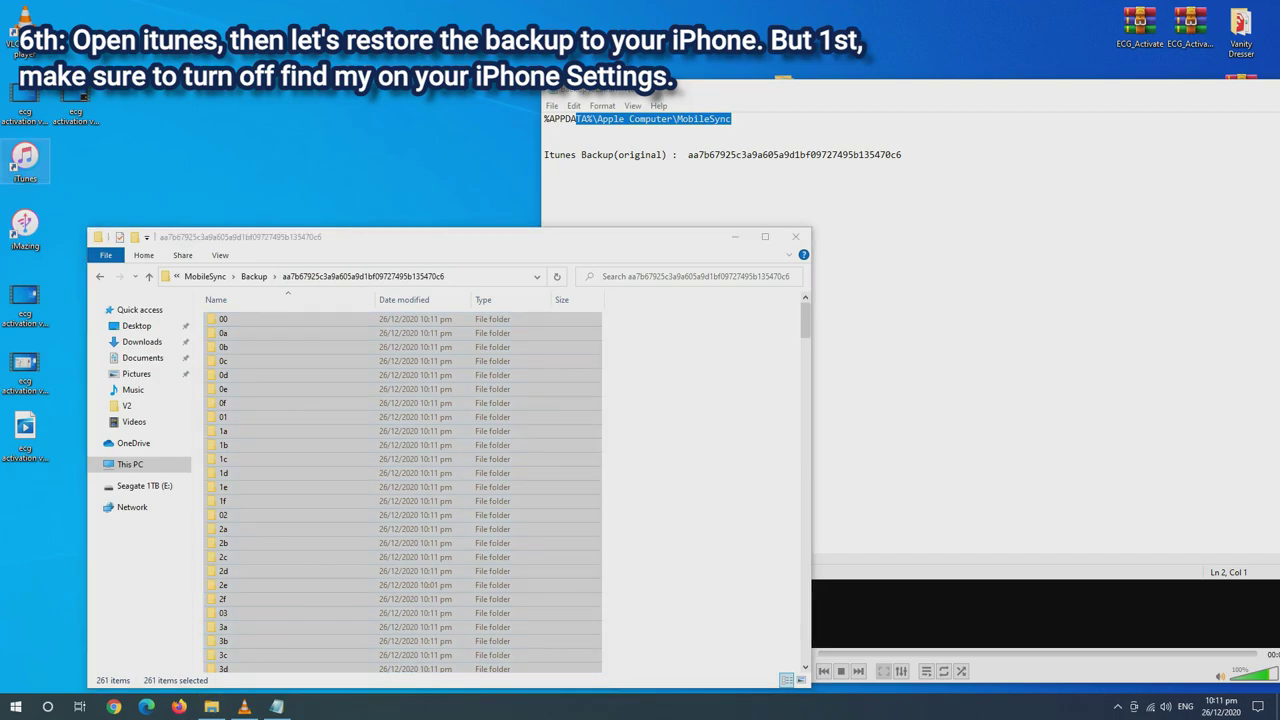
Launch iTunes and bring up Restore Backup for the iPhone with ECG Enabler V2 selected
double_click(25, 162)
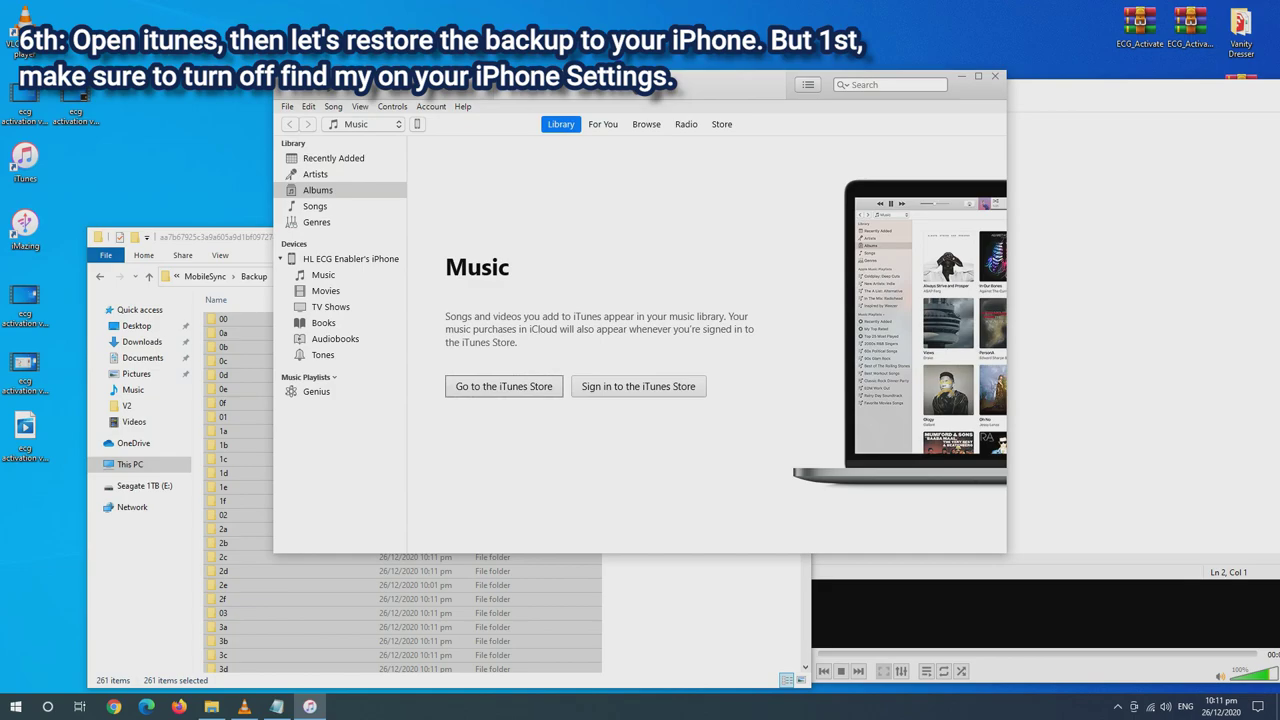
left_click(417, 124)
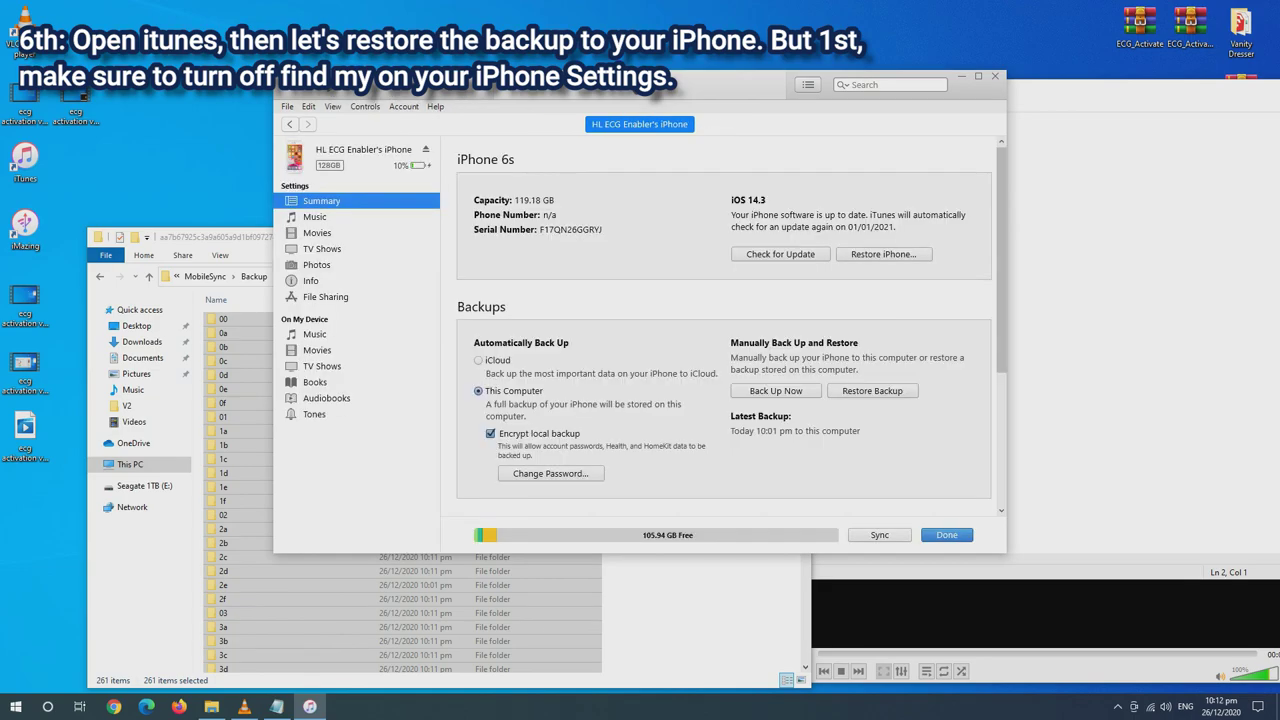
left_click(872, 390)
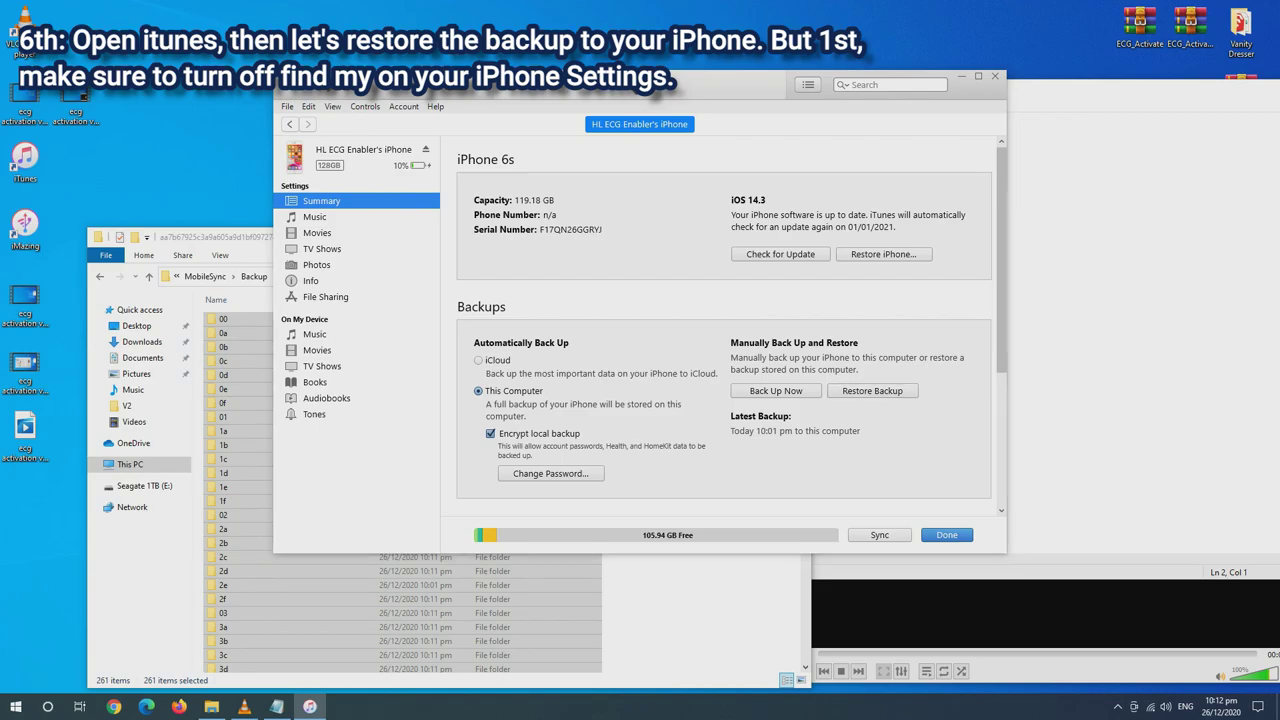
key("alt+Down")
key("Return")
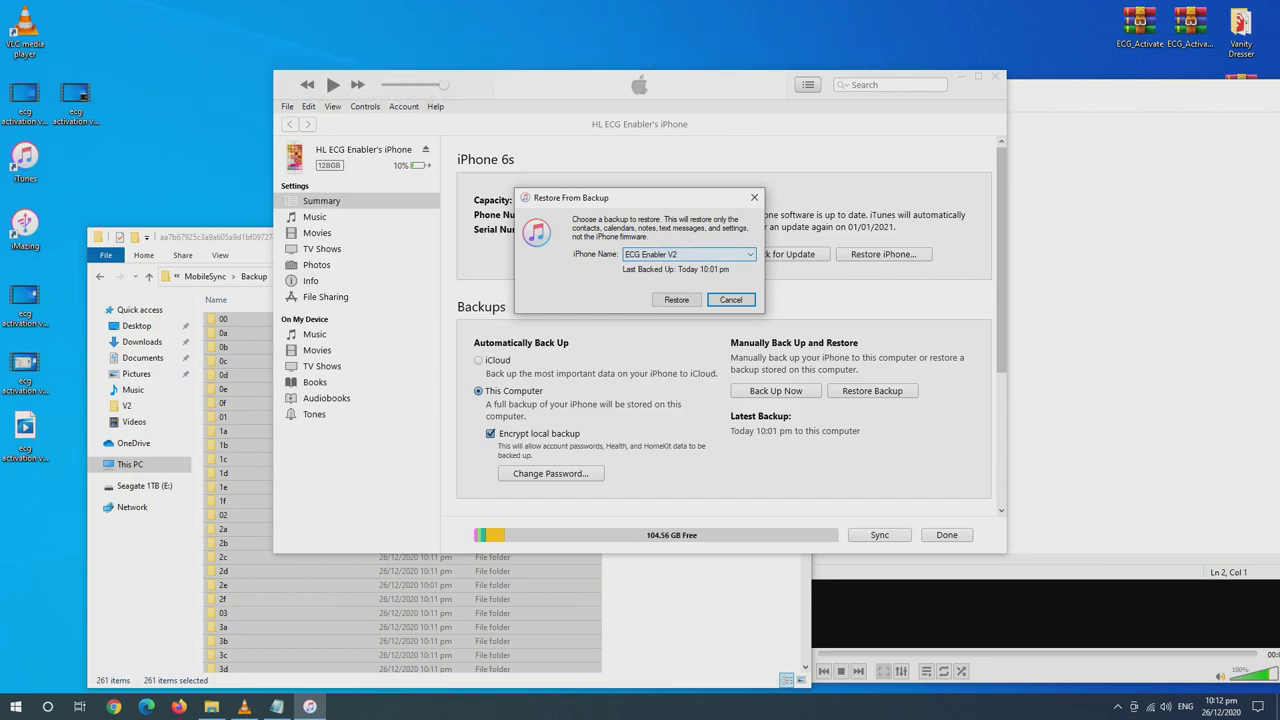
Keep ECG Enabler V2 as the chosen backup and start the restore
key("alt+Down")
key("Return")
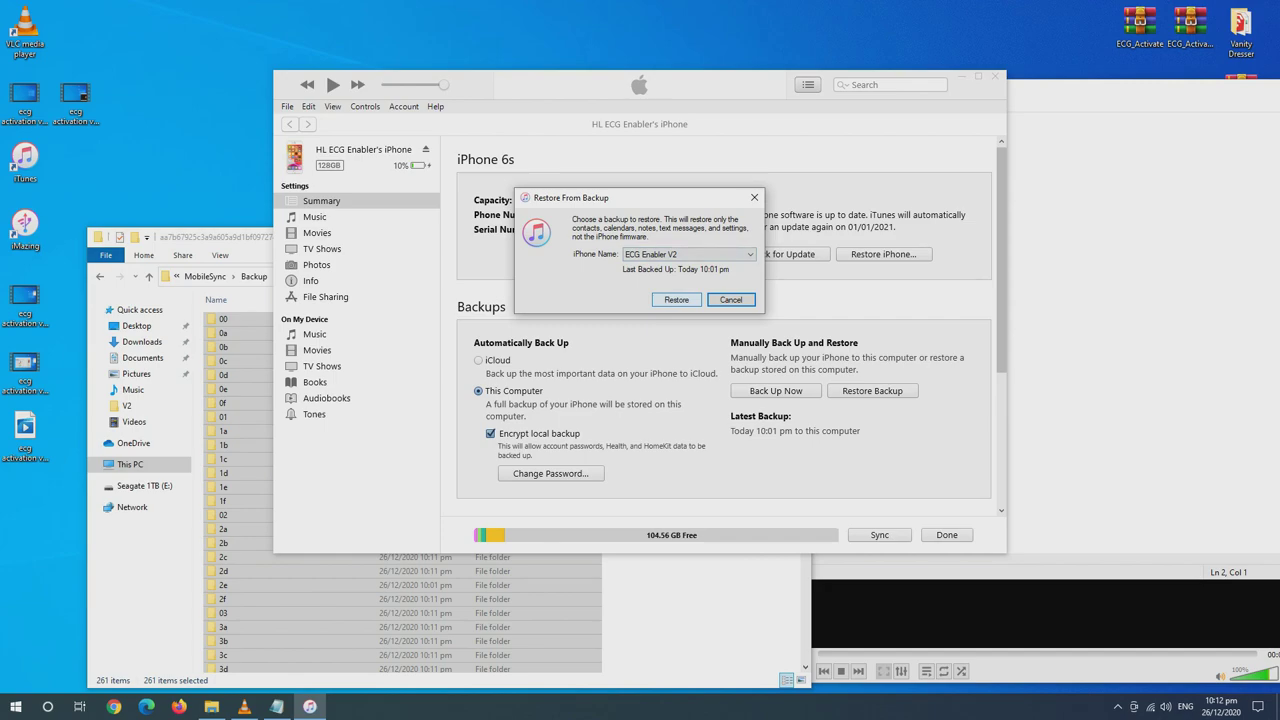
left_click(676, 299)
Enter the encrypted backup's password to unlock it and begin restoring the iPhone
type("12")
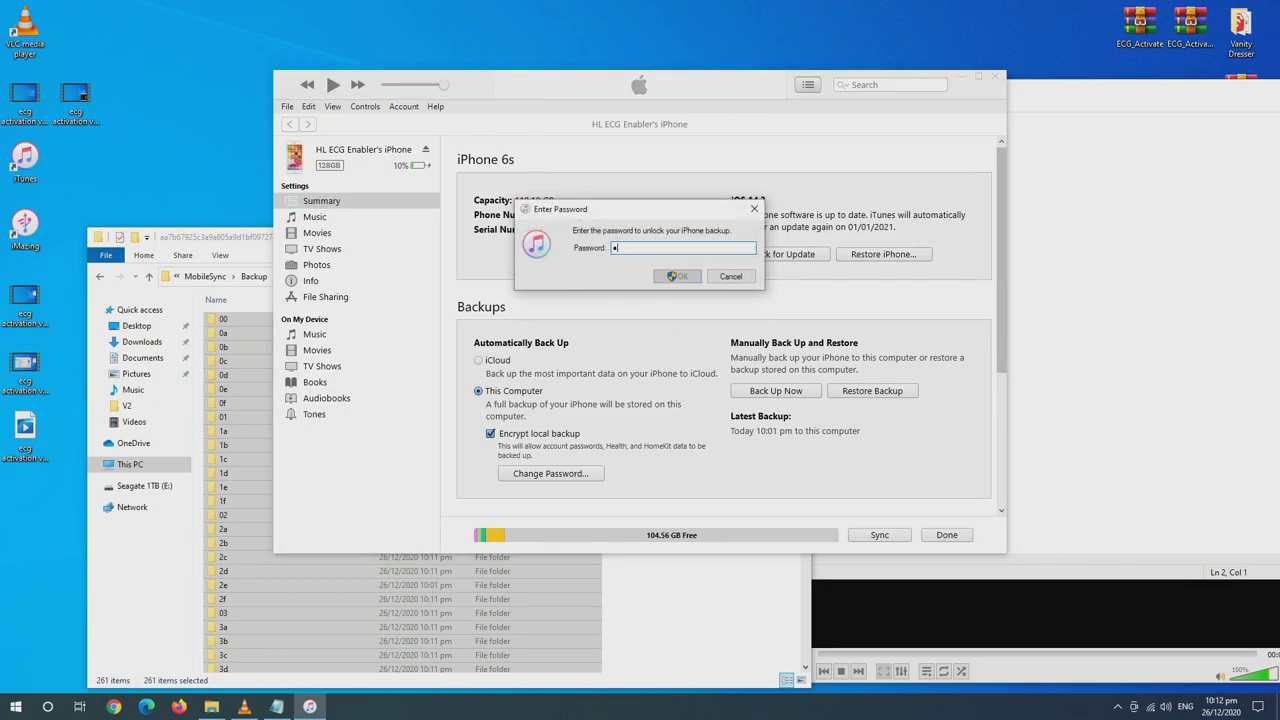
left_click(677, 276)
type("123456")
left_click(672, 276)
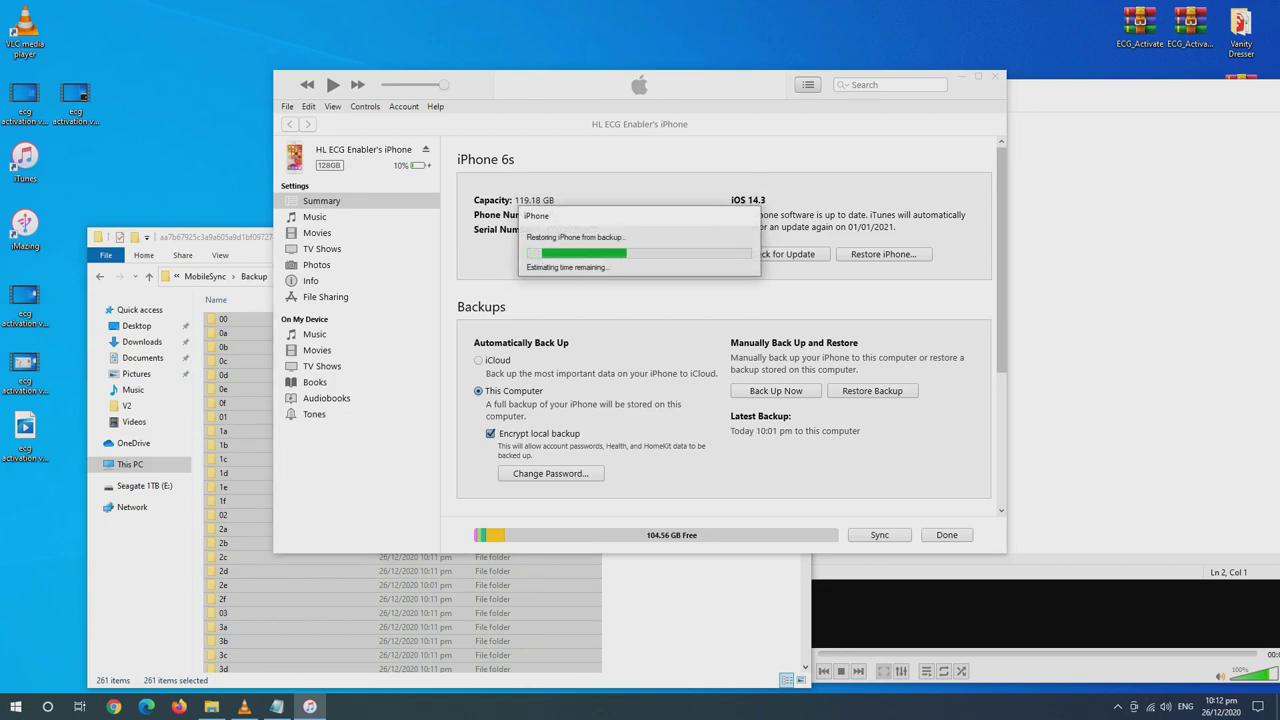